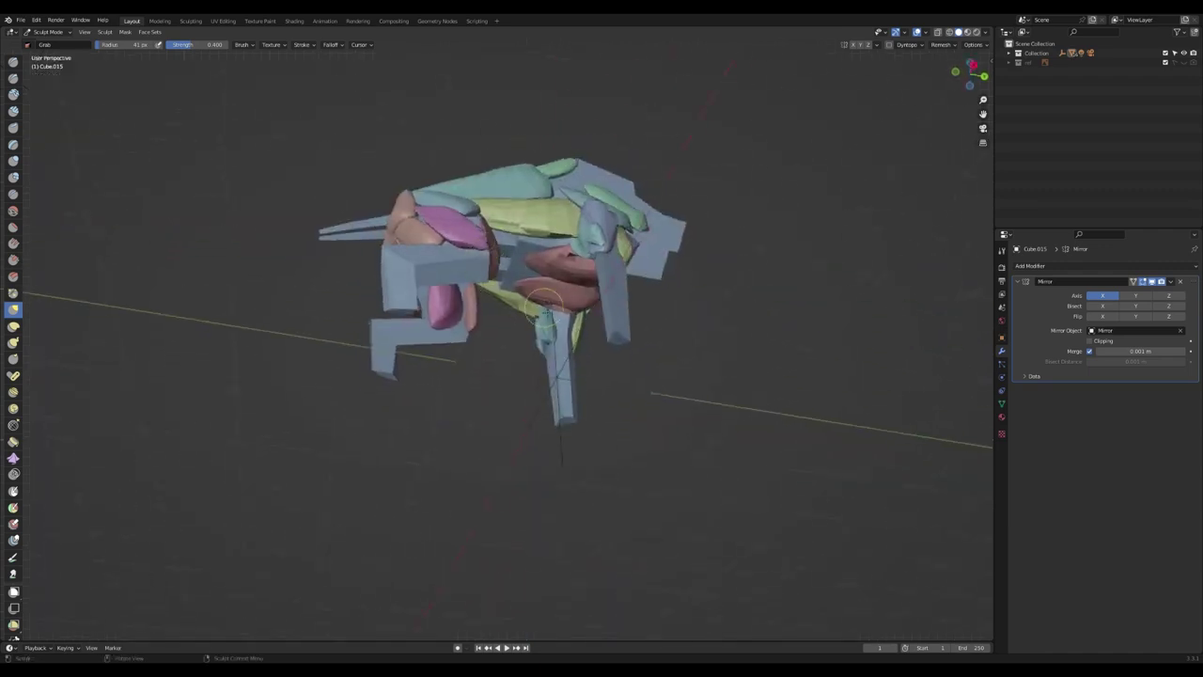
# Step: Leave Sculpt Mode and open the blue block base mesh of the body for vertex editing
pyautogui.hotkey('ctrl', 'Tab')
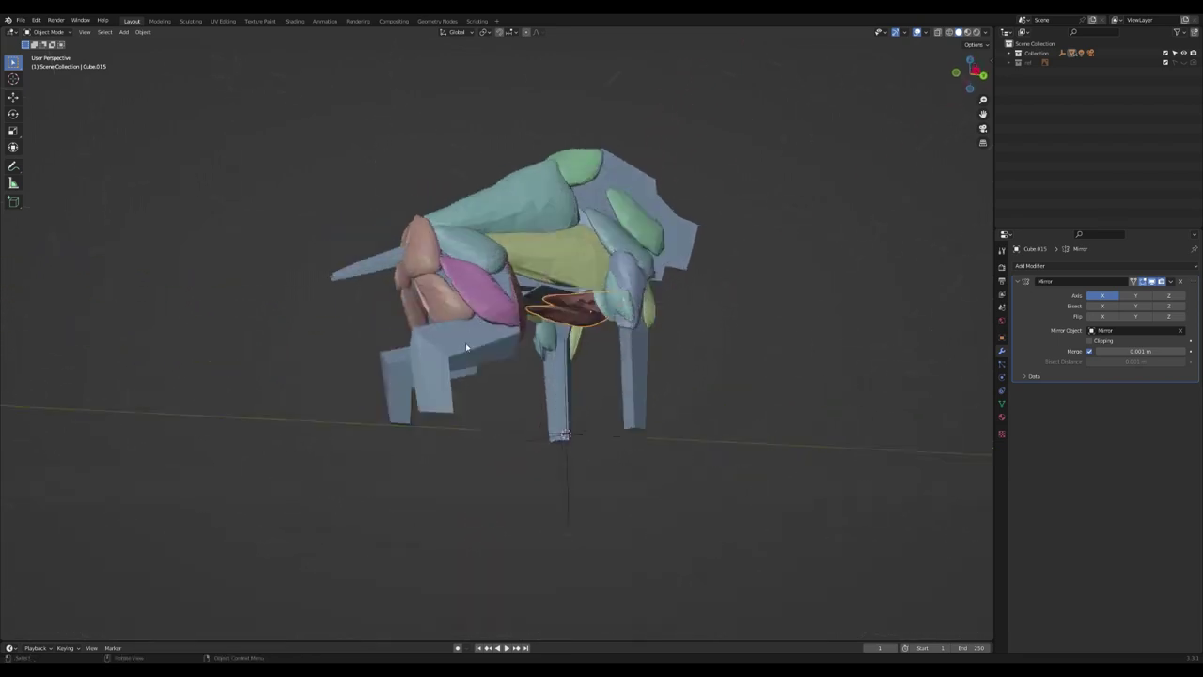
pyautogui.click(466, 347)
pyautogui.moveTo(466, 347)
pyautogui.mouseDown(button='middle')
pyautogui.moveTo(771, 229)
pyautogui.moveTo(742, 281)
pyautogui.moveTo(524, 368)
pyautogui.mouseUp(button='middle')
pyautogui.click(771, 295)
pyautogui.press('Tab')
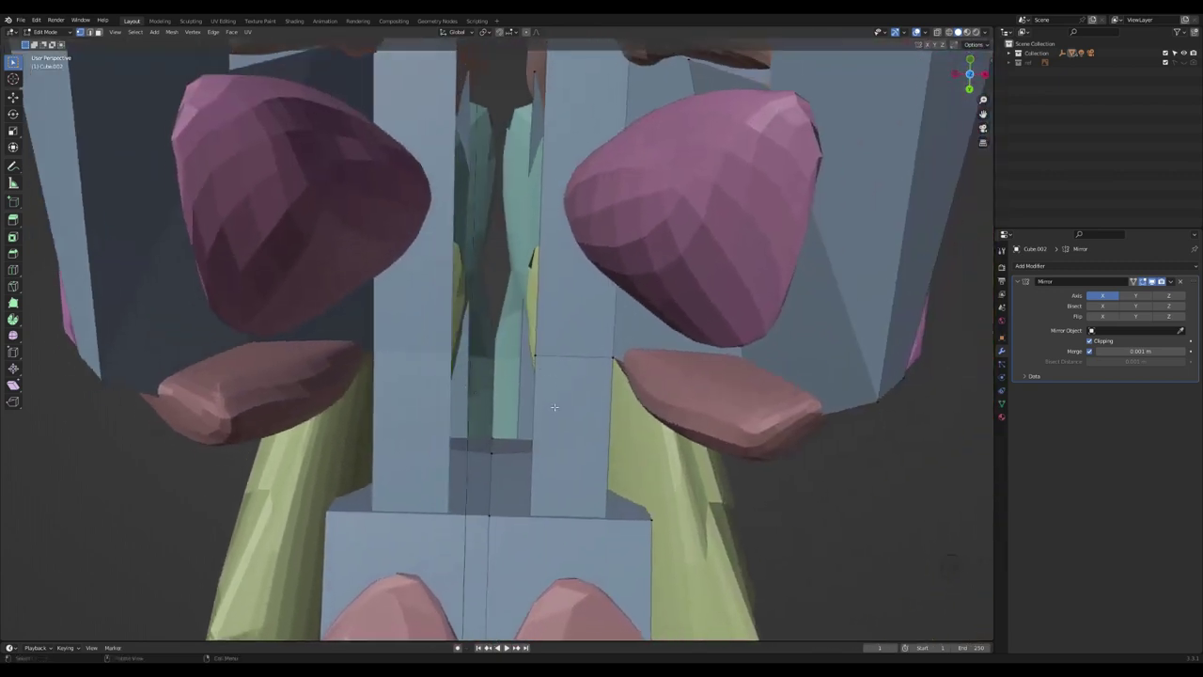
# Step: Move the inner vertex between the two underside strips onto the mirror centre line
pyautogui.moveTo(437, 366); pyautogui.dragTo(623, 380, button='middle')
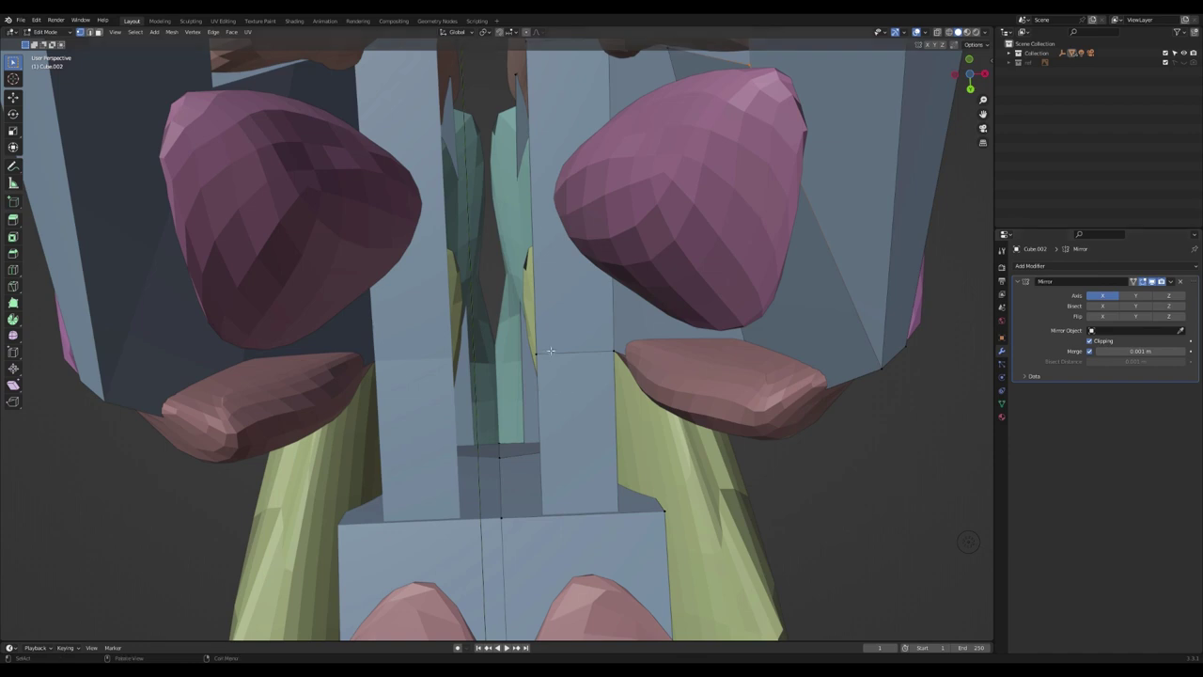
pyautogui.press('g')
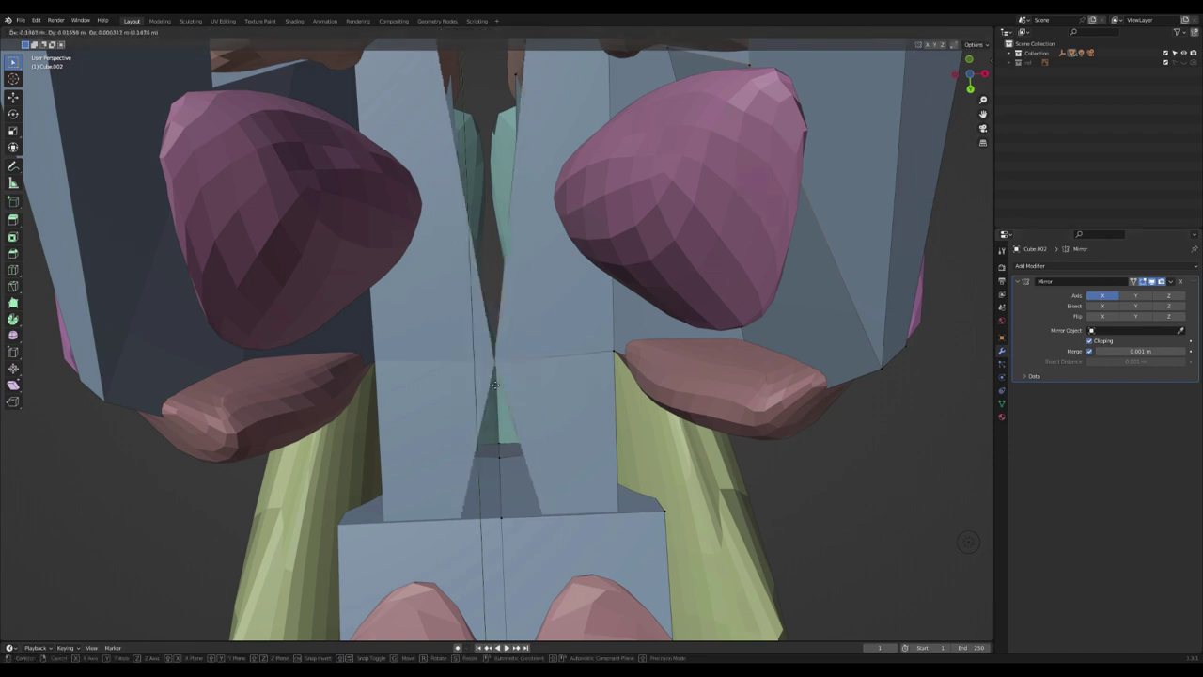
pyautogui.click(490, 377)
pyautogui.click(583, 570)
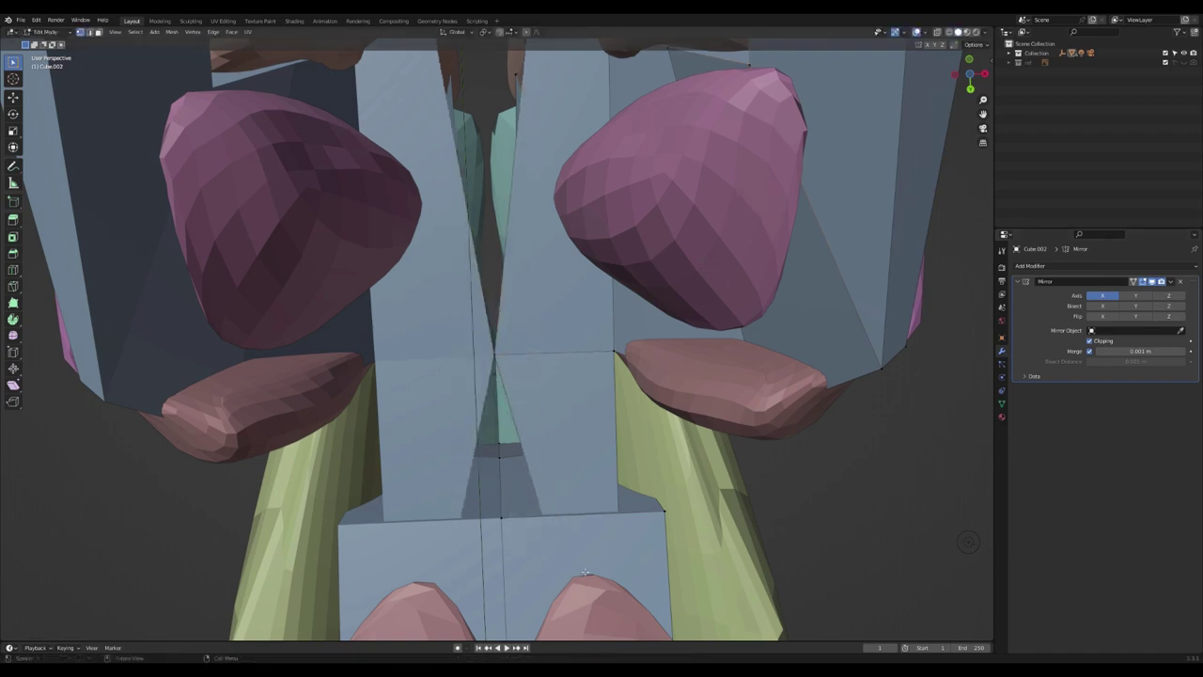
# Step: Select the inner vertices where the underside strips meet the wider block and pull them onto the centre line to close the gap
pyautogui.press('z')
pyautogui.hotkey('shift', 'z')
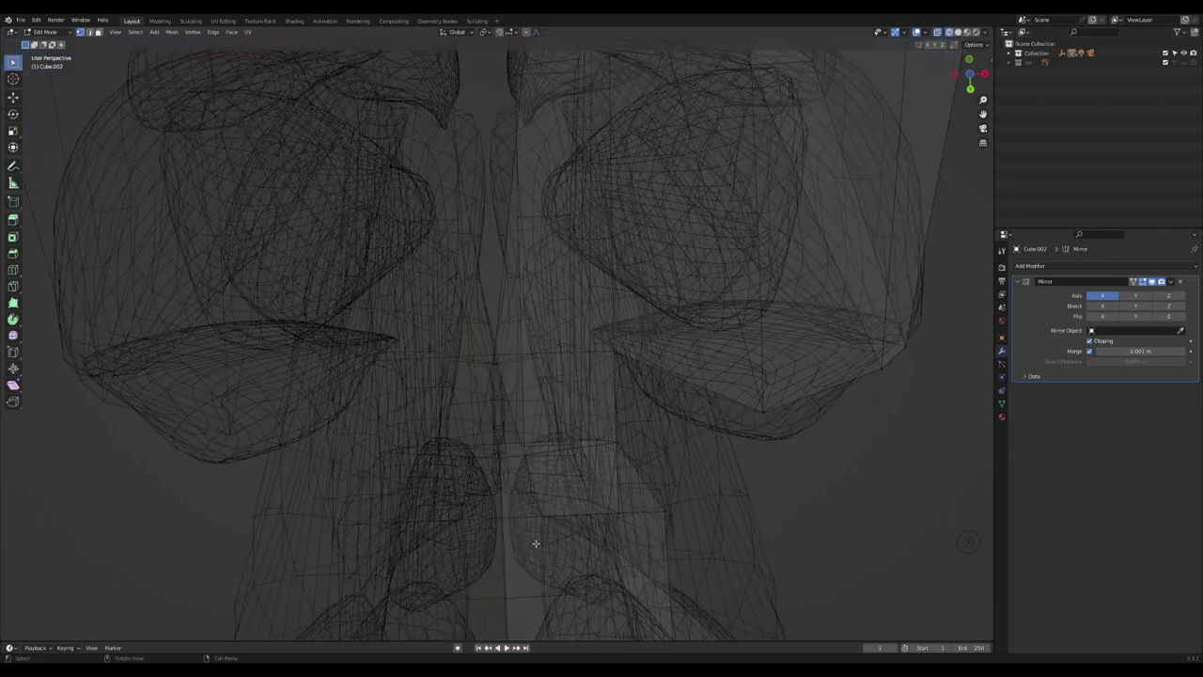
pyautogui.press('z')
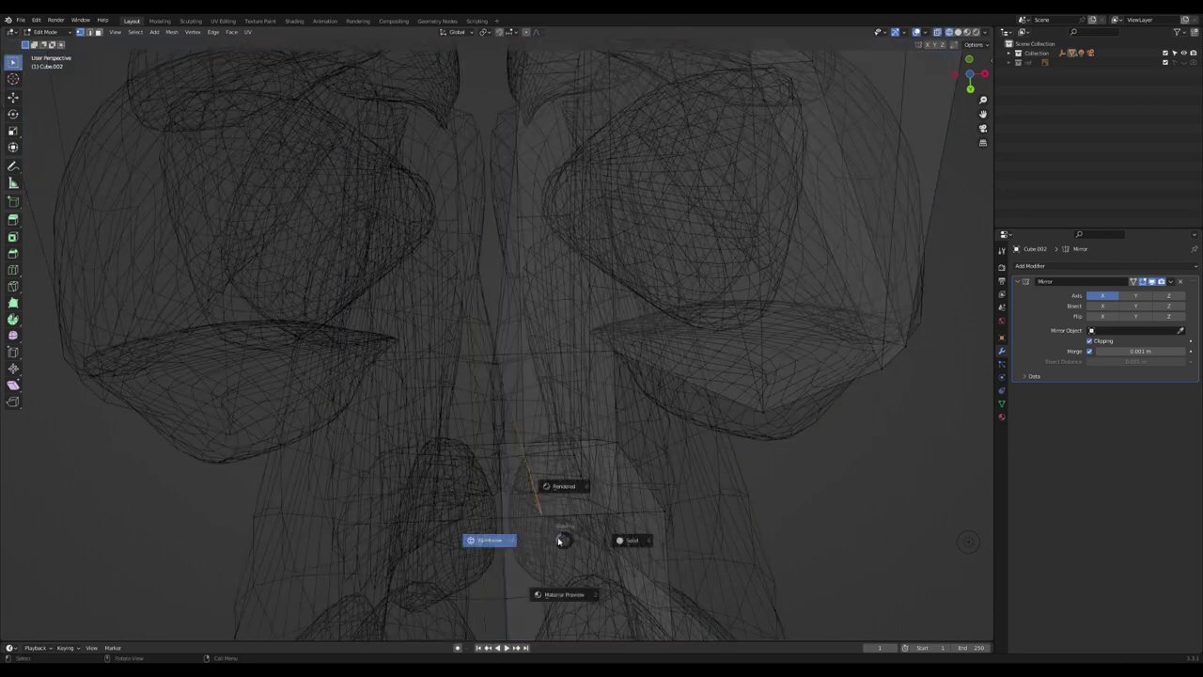
pyautogui.click(627, 539)
pyautogui.press('g')
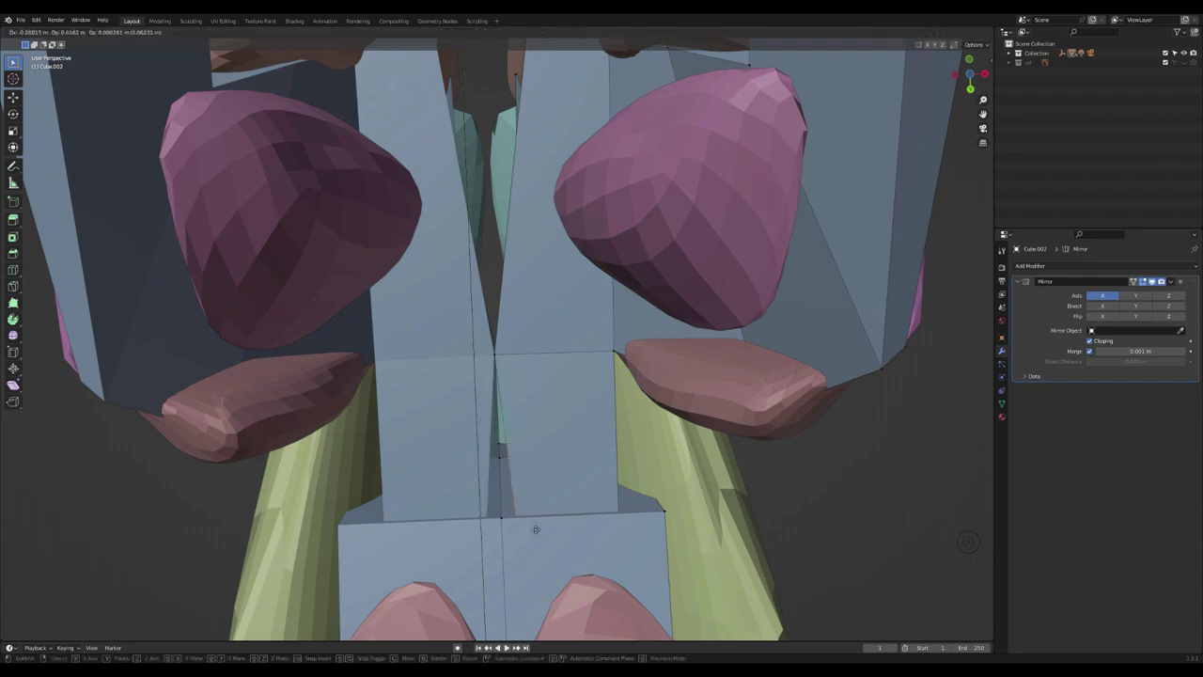
pyautogui.click(541, 478)
pyautogui.moveTo(536, 417); pyautogui.dragTo(533, 412)
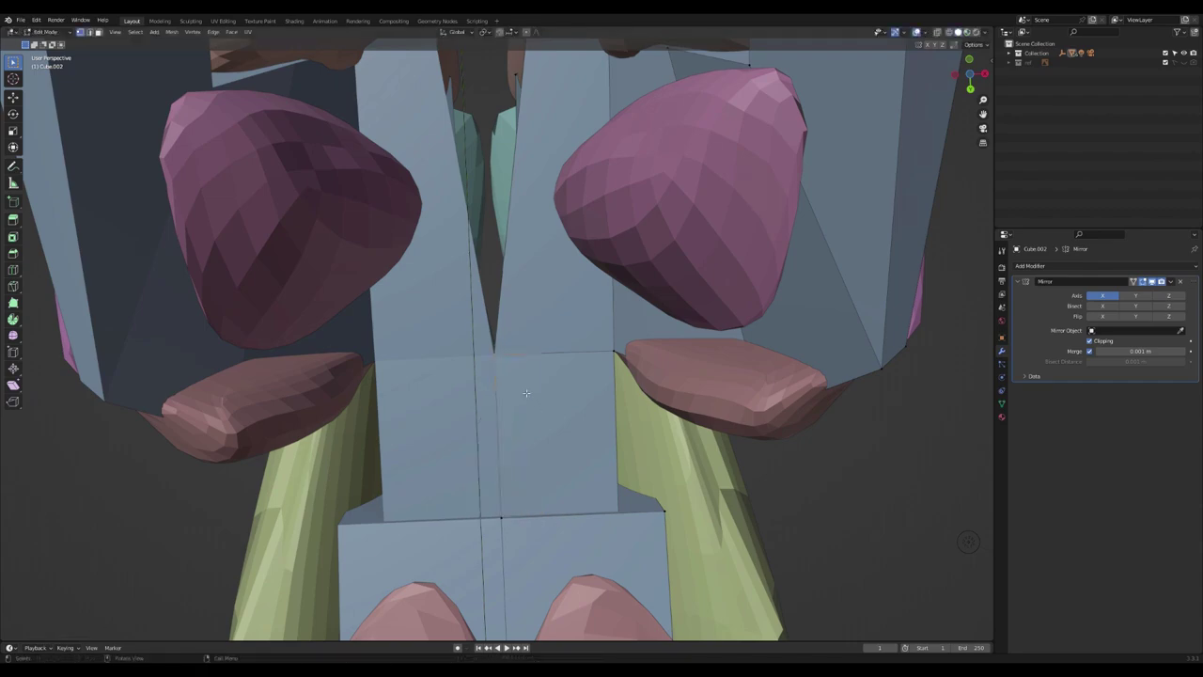
pyautogui.press('g')
pyautogui.click(507, 391)
# Step: Pull the remaining inner vertices of the rear underside strips onto the mirror centre line
pyautogui.moveTo(517, 507); pyautogui.dragTo(524, 353, button='middle')
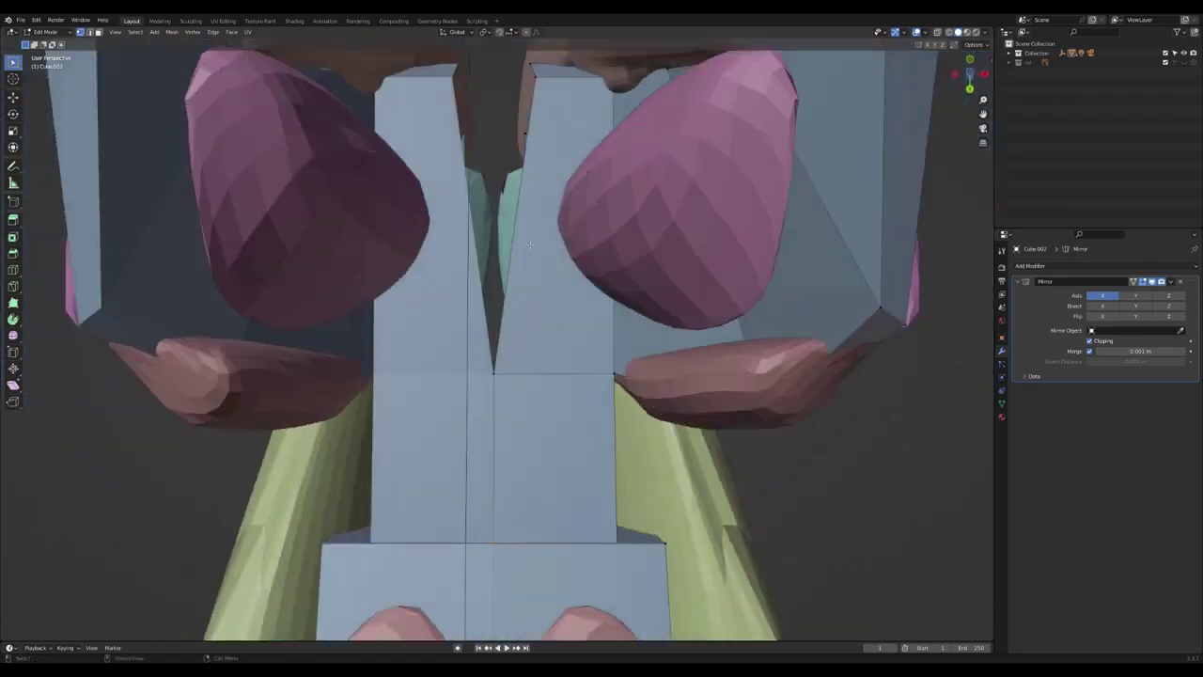
pyautogui.moveTo(529, 244); pyautogui.dragTo(575, 417, button='middle')
pyautogui.press('g')
pyautogui.click(561, 357)
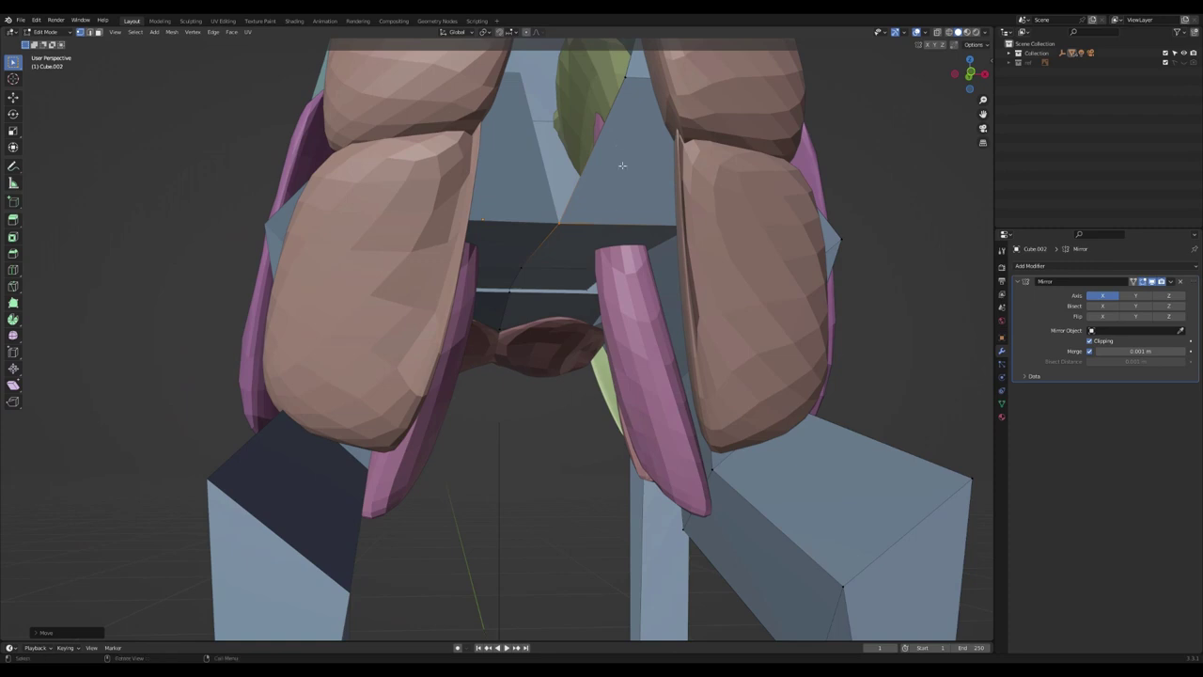
pyautogui.moveTo(622, 165); pyautogui.dragTo(549, 387, button='middle')
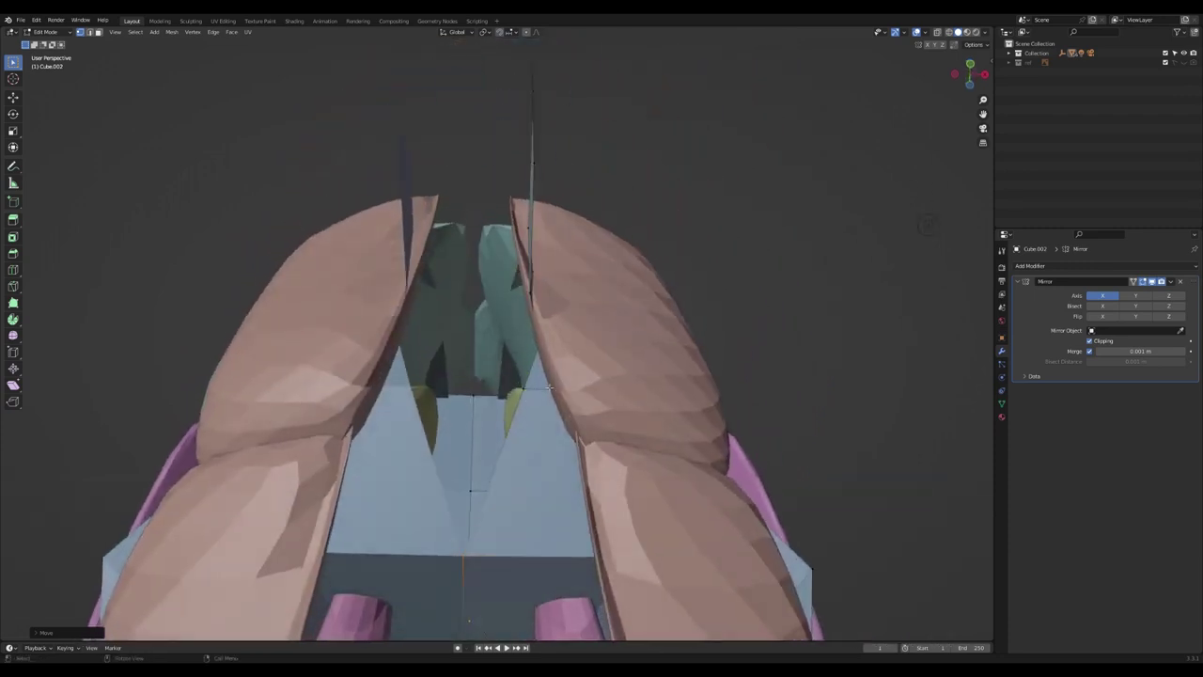
pyautogui.press('g')
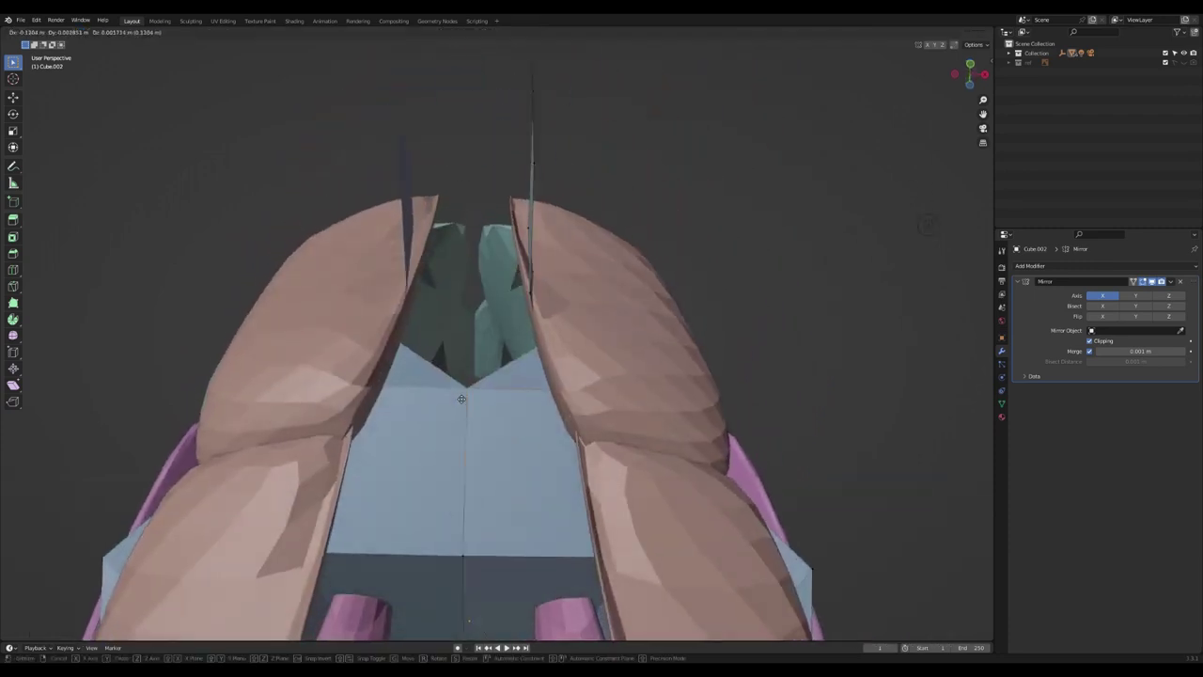
pyautogui.click(461, 398)
pyautogui.moveTo(461, 398); pyautogui.dragTo(527, 414, button='middle')
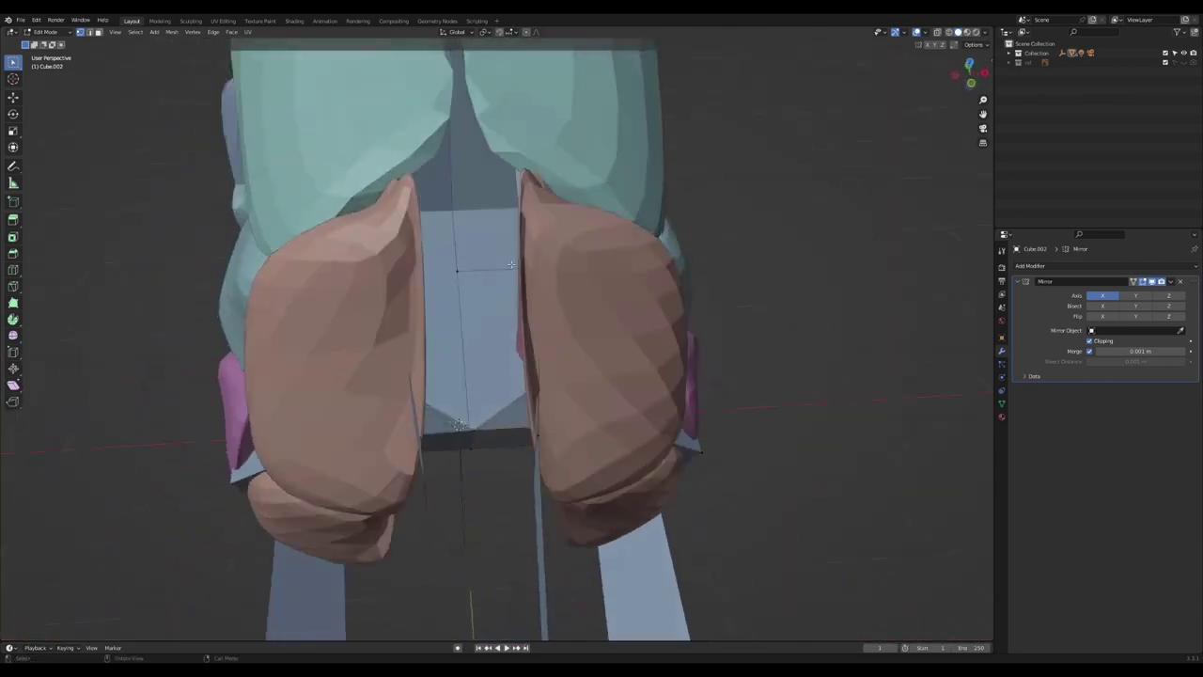
pyautogui.moveTo(512, 264); pyautogui.dragTo(516, 240, button='middle')
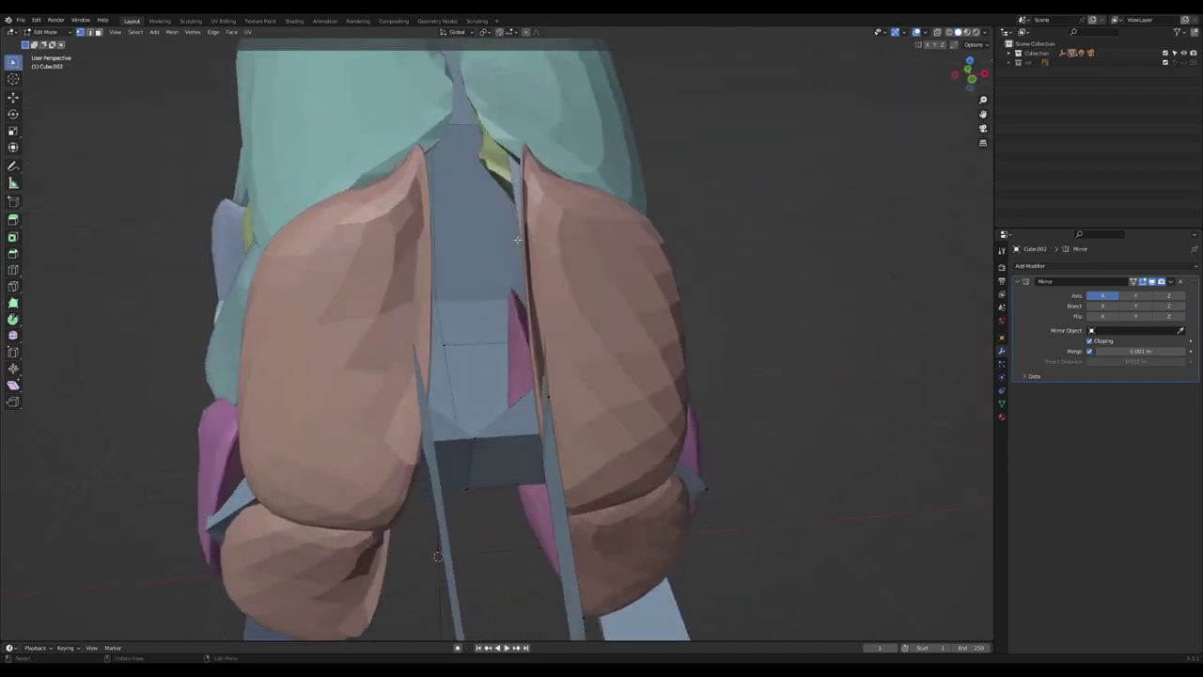
pyautogui.press('h')
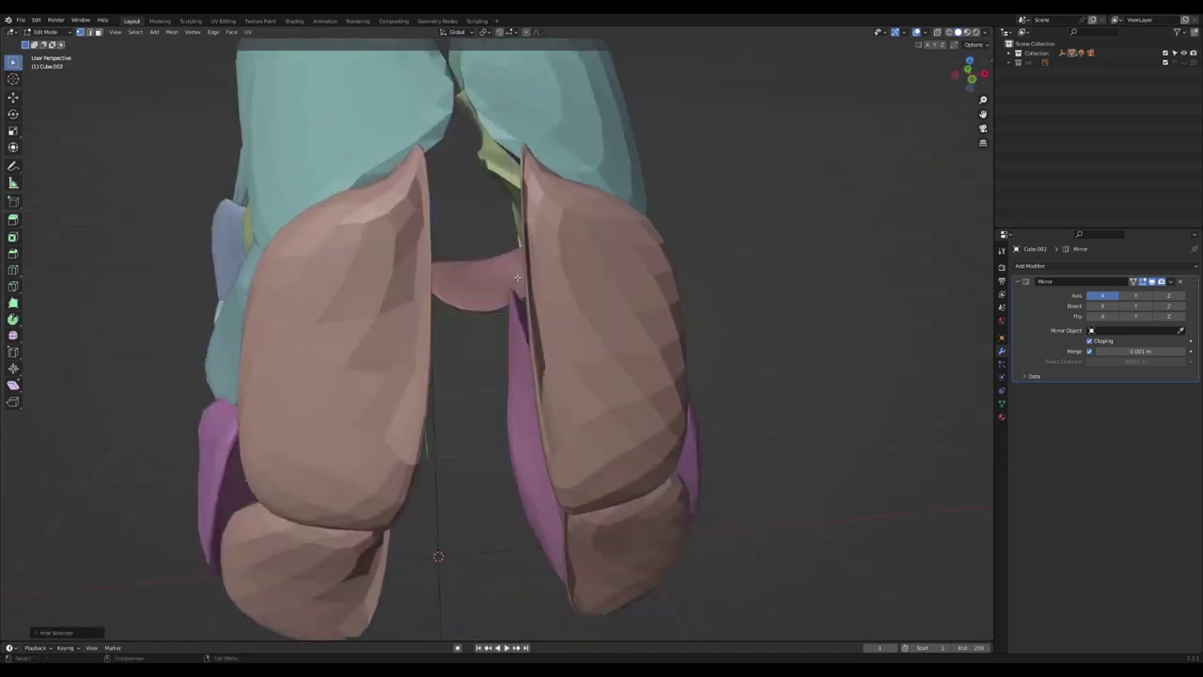
pyautogui.hotkey('alt', 'h')
pyautogui.moveTo(508, 337); pyautogui.dragTo(503, 195, button='middle')
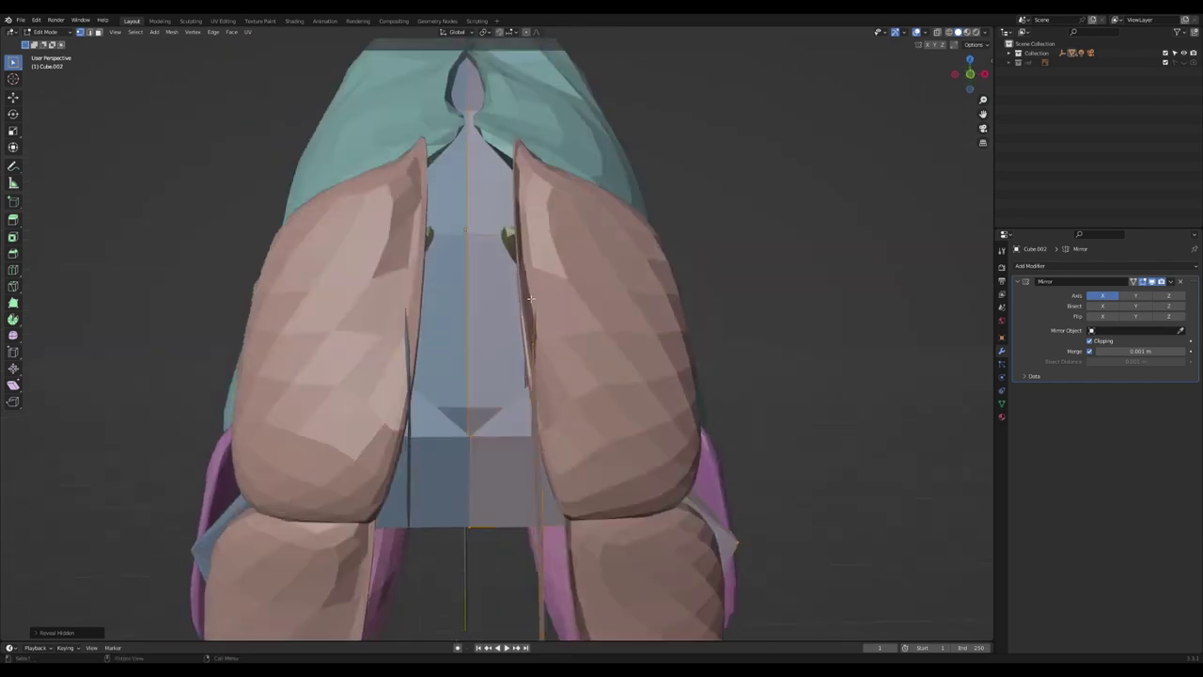
# Step: Return to Object Mode and isolate the blue base mesh by hiding all the muscle objects
pyautogui.press('Tab')
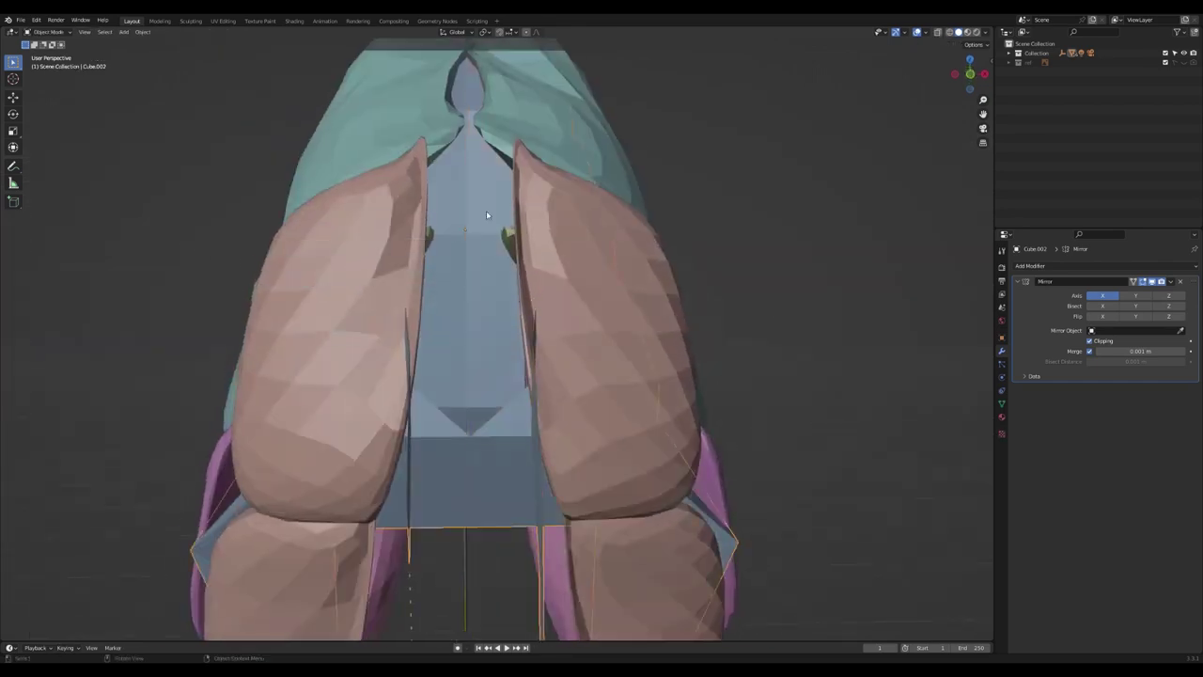
pyautogui.moveTo(472, 408); pyautogui.dragTo(486, 461, button='middle')
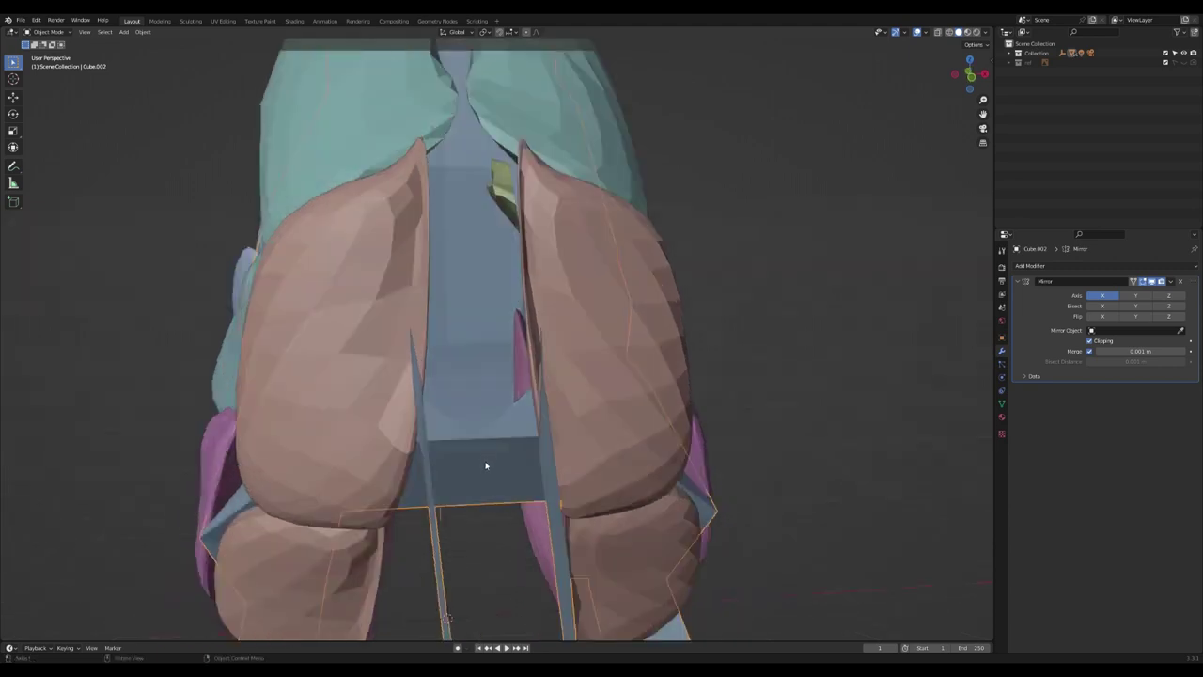
pyautogui.hotkey('shift', 'h')
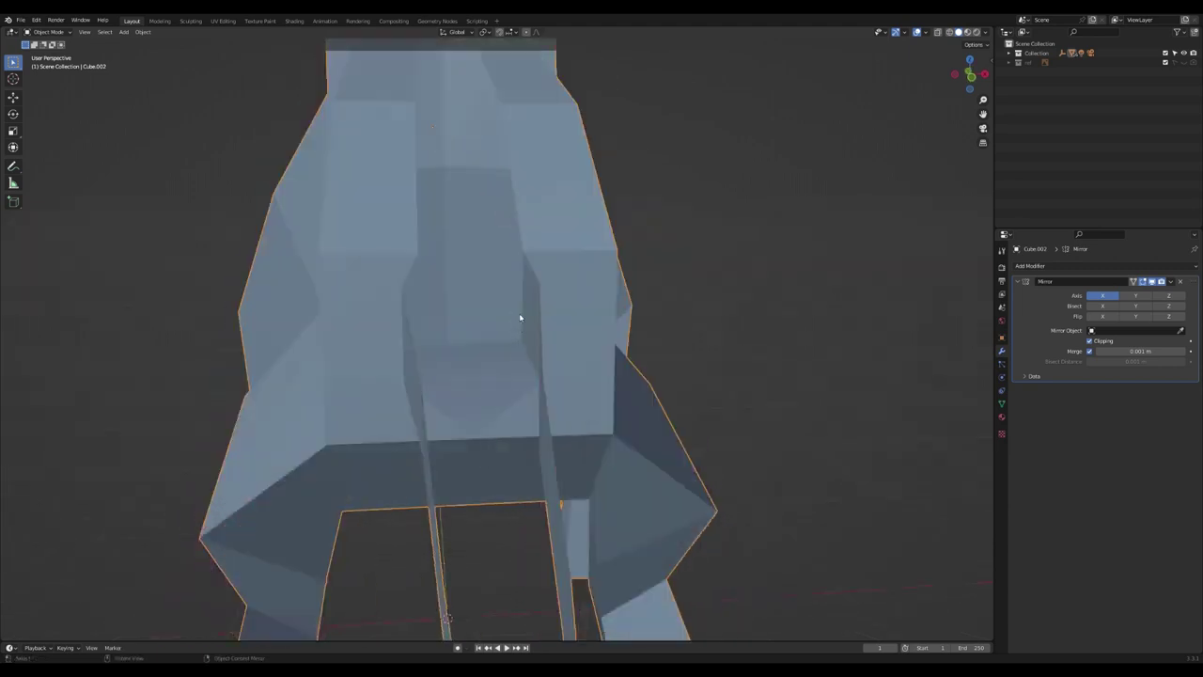
pyautogui.moveTo(520, 318)
pyautogui.mouseDown(button='middle')
pyautogui.moveTo(518, 276)
pyautogui.moveTo(517, 318)
pyautogui.mouseUp(button='middle')
pyautogui.scroll(-3, 530, 294)
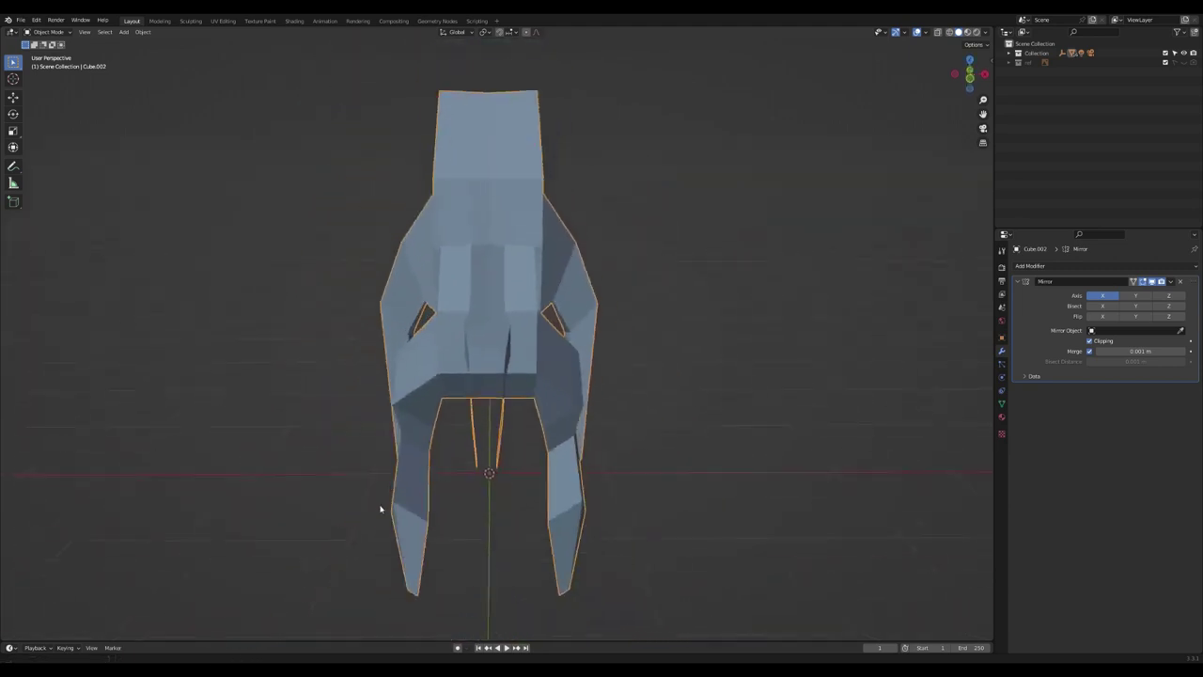
# Step: Move the inner vertex midway along the top of the back onto the mirror centre line in Edit Mode
pyautogui.press('Tab')
pyautogui.moveTo(479, 376); pyautogui.dragTo(494, 327, button='middle')
pyautogui.press('g')
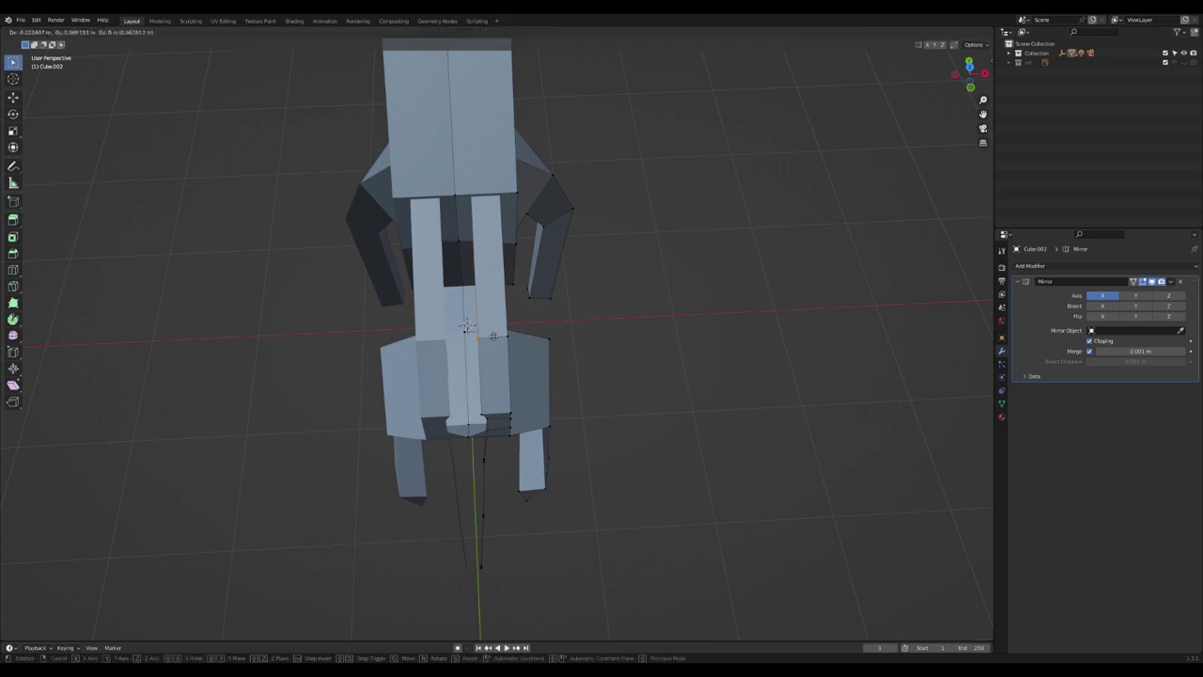
pyautogui.click(478, 208)
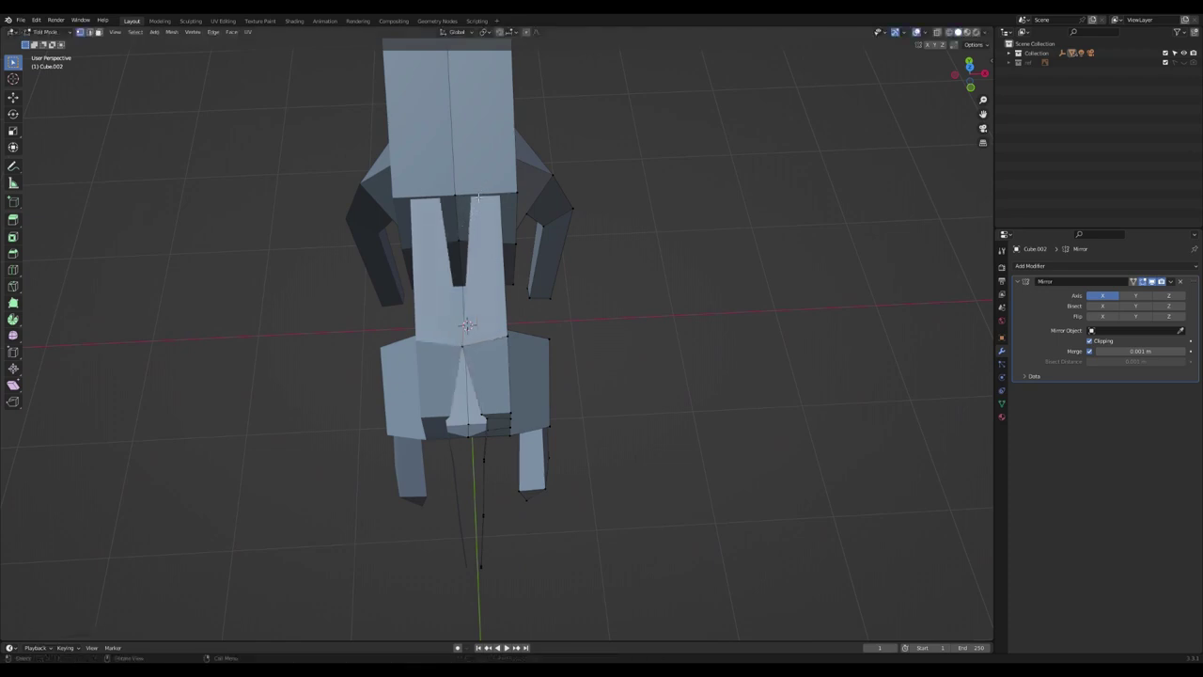
# Step: Select the inner vertices at the front end of the back strips in wireframe and move them onto the centre line
pyautogui.moveTo(478, 198); pyautogui.dragTo(493, 214, button='middle')
pyautogui.scroll(5, 507, 188)
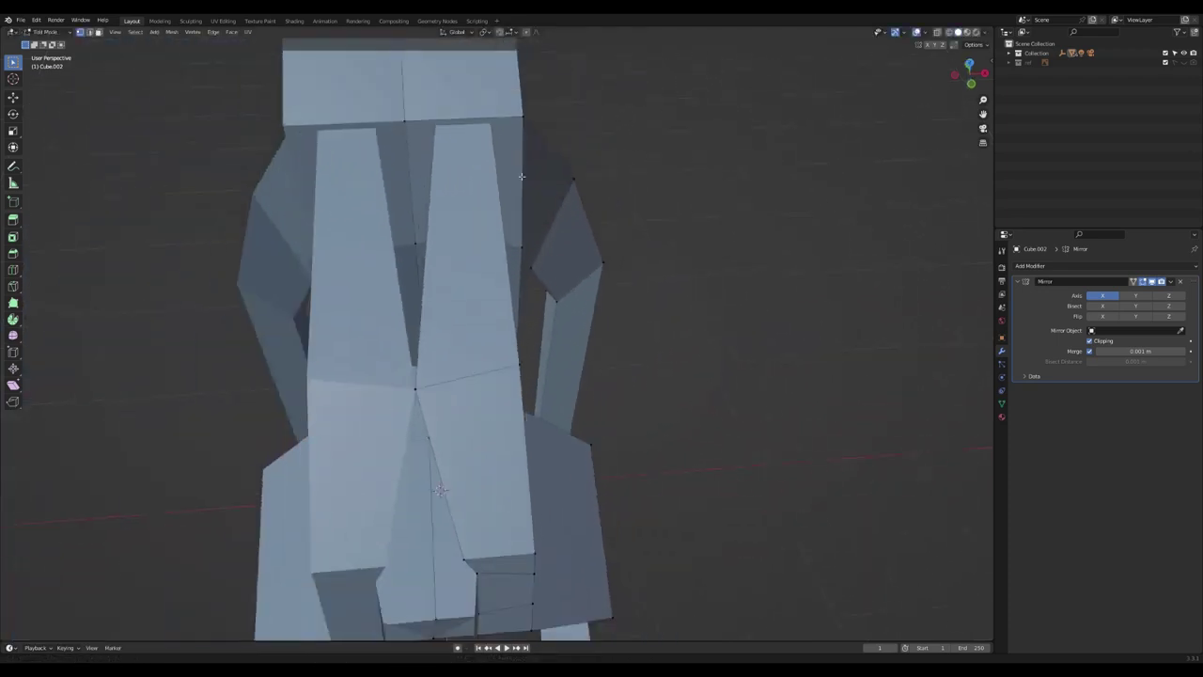
pyautogui.scroll(-2, 521, 175)
pyautogui.moveTo(522, 176); pyautogui.dragTo(487, 251, button='middle')
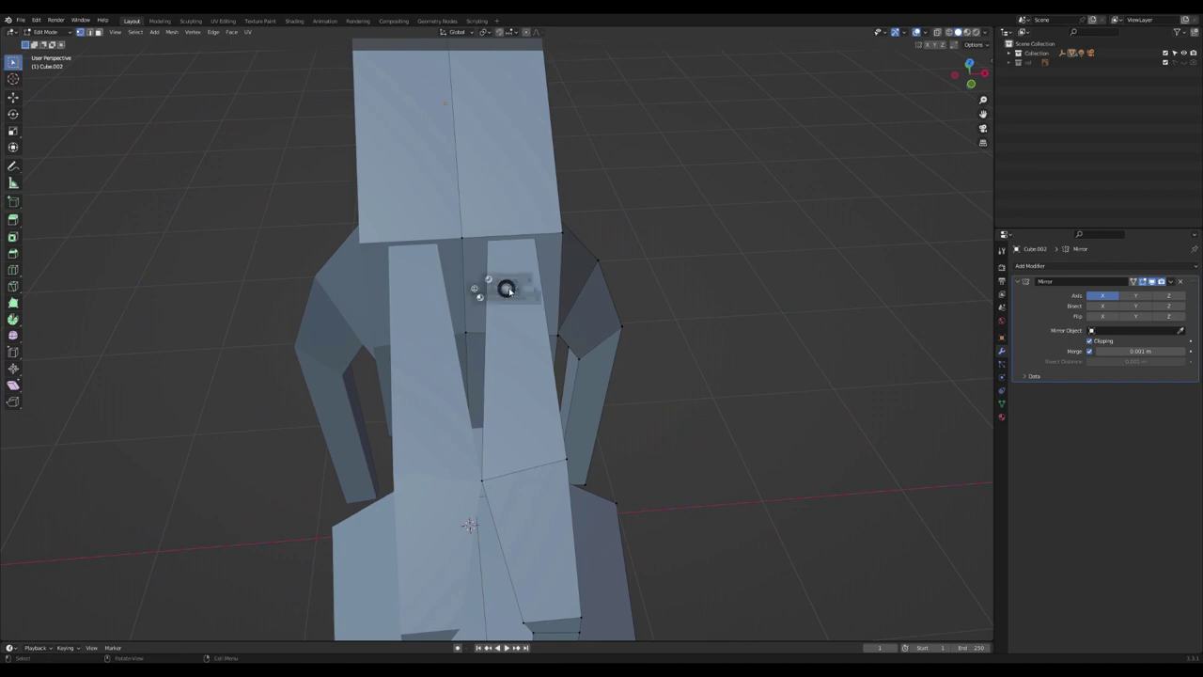
pyautogui.click(455, 288)
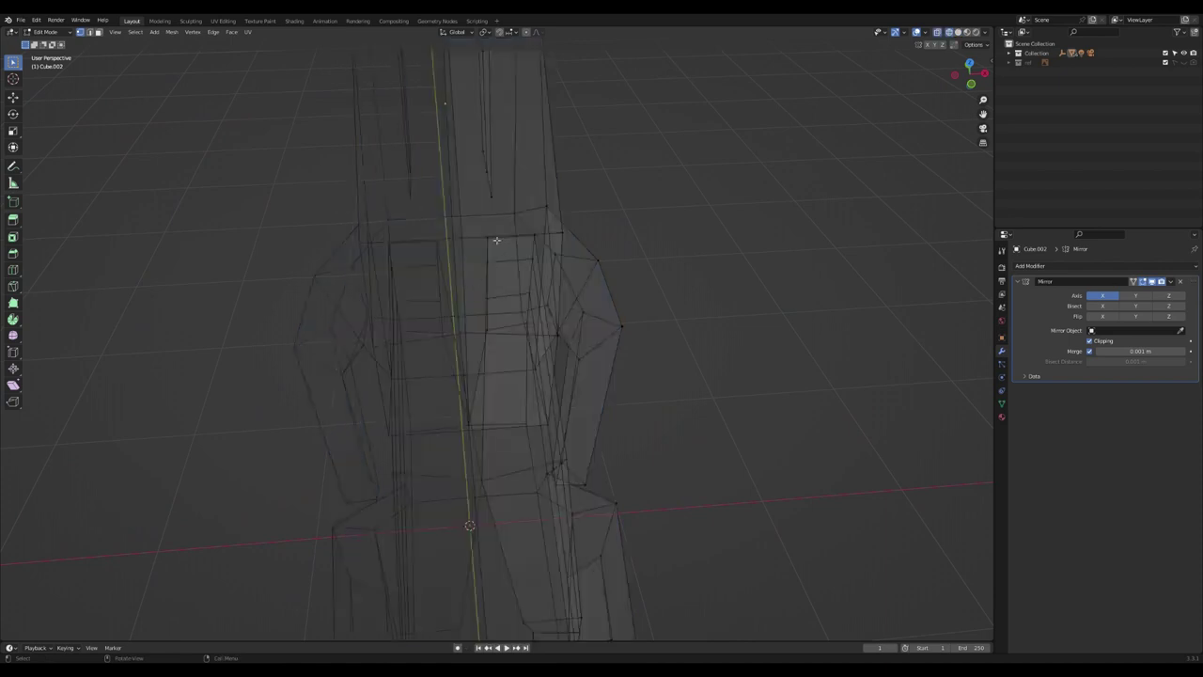
pyautogui.press('z')
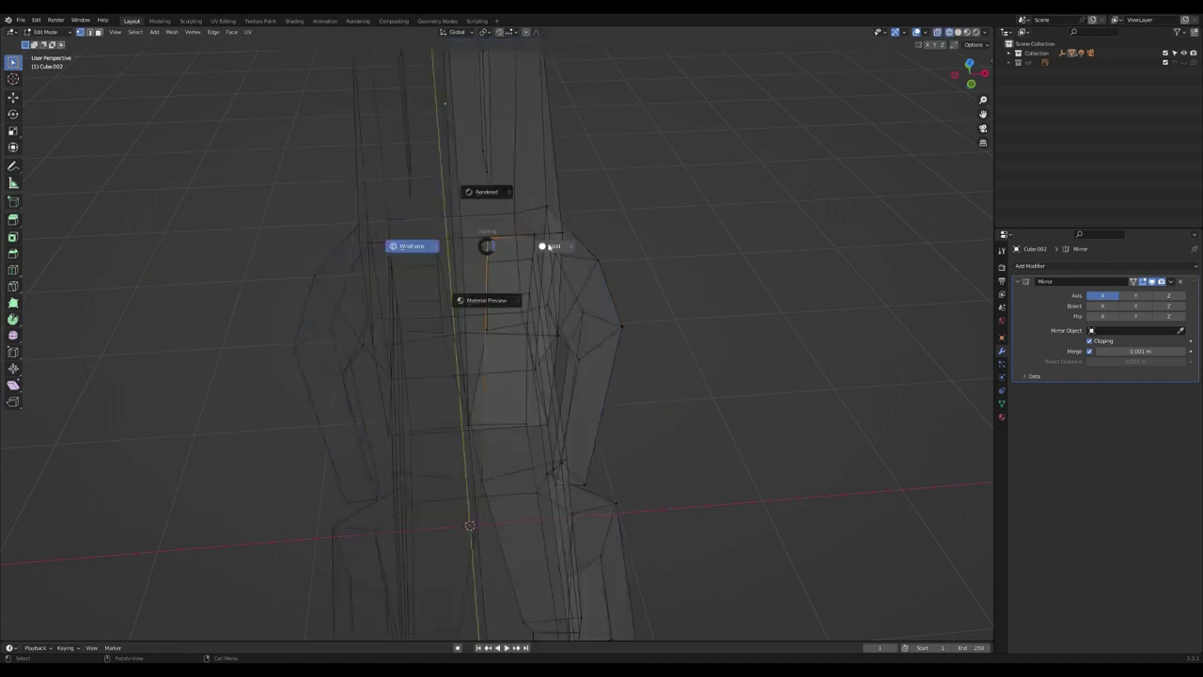
pyautogui.click(549, 246)
pyautogui.press('g')
pyautogui.click(479, 250)
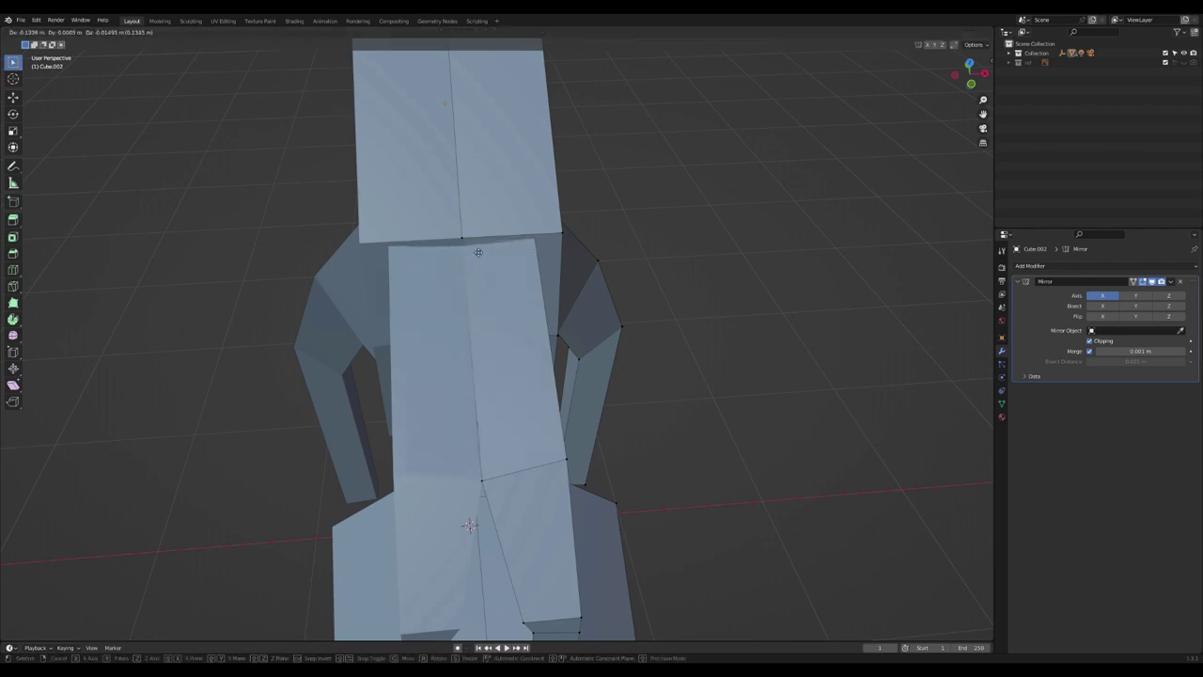
# Step: Pull the inner vertices at the rear of the back strips above the tail onto the centre line
pyautogui.moveTo(479, 250); pyautogui.dragTo(518, 383, button='middle')
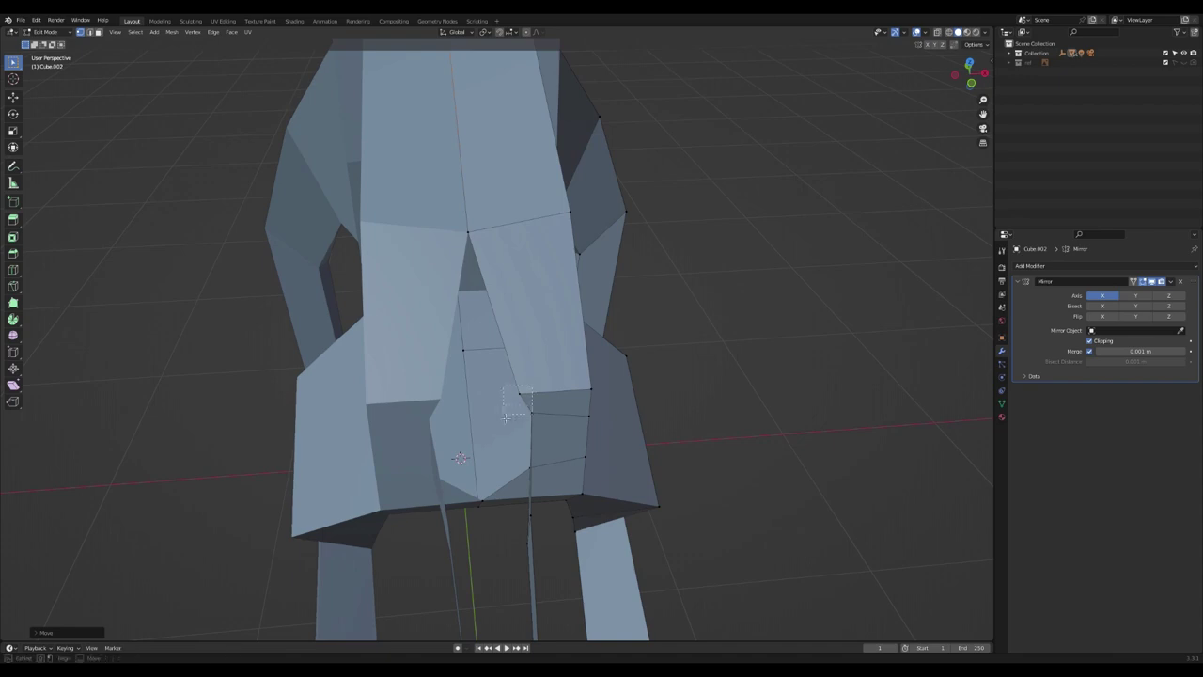
pyautogui.press('g')
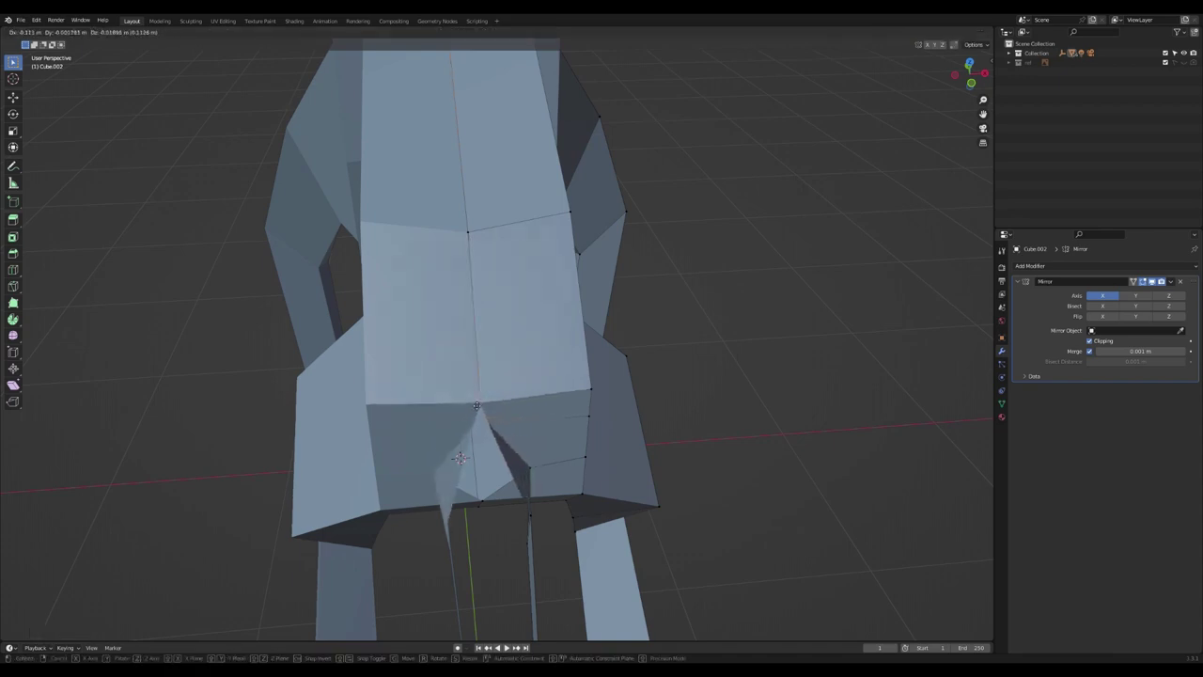
pyautogui.click(514, 423)
pyautogui.moveTo(514, 423); pyautogui.dragTo(529, 305, button='middle')
pyautogui.press('g')
pyautogui.click(449, 467)
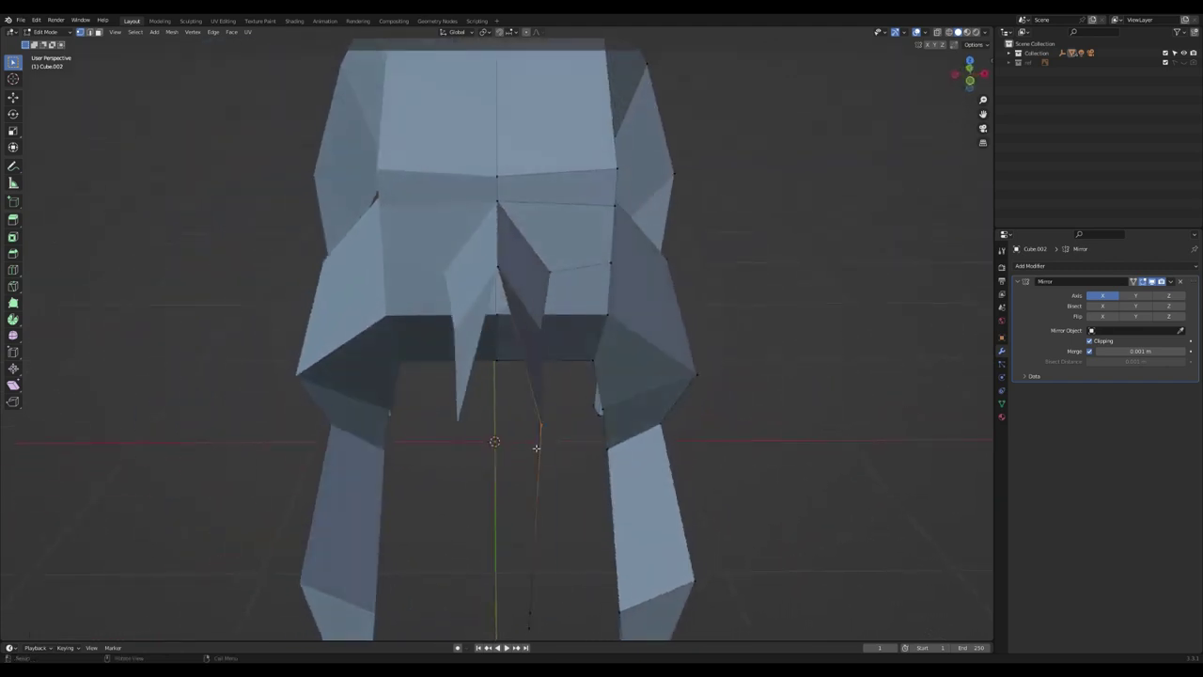
# Step: Move the tail's upper vertices inward onto the mirror centre line so the two halves meet
pyautogui.press('g')
pyautogui.click(490, 430)
pyautogui.moveTo(489, 430); pyautogui.dragTo(659, 349, button='middle')
pyautogui.press('g')
pyautogui.click(474, 398)
# Step: Extrude the tail's lower inner edges inward to start closing the underside of the tail
pyautogui.press('g')
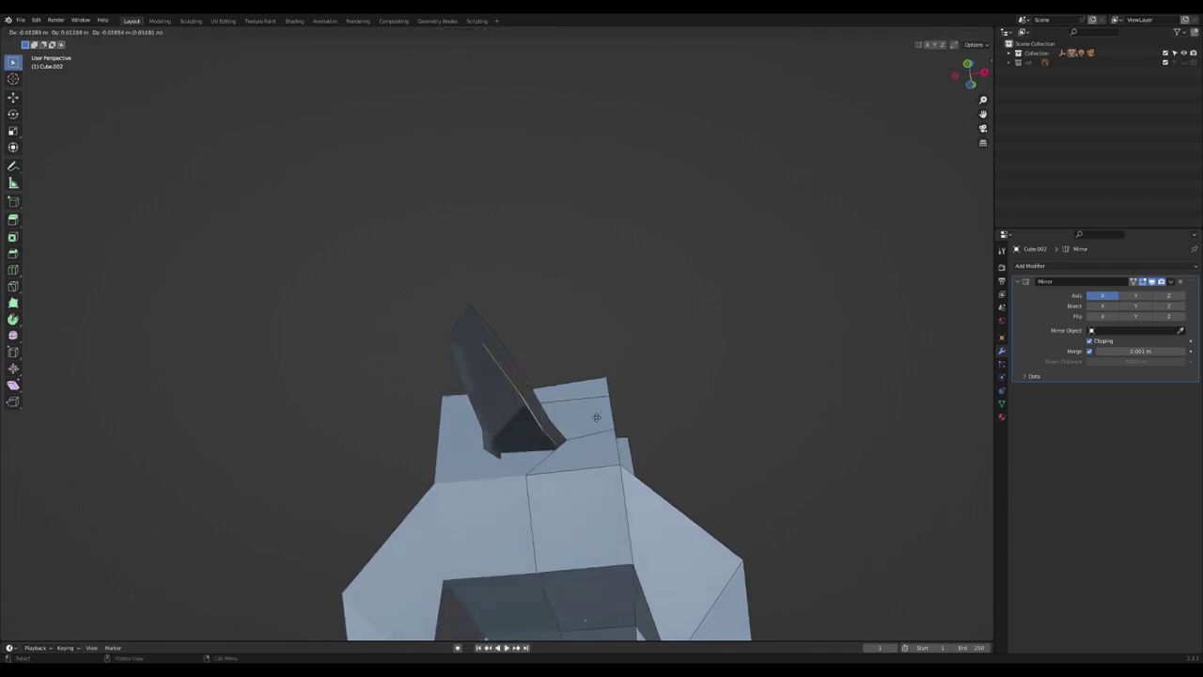
pyautogui.click(581, 422)
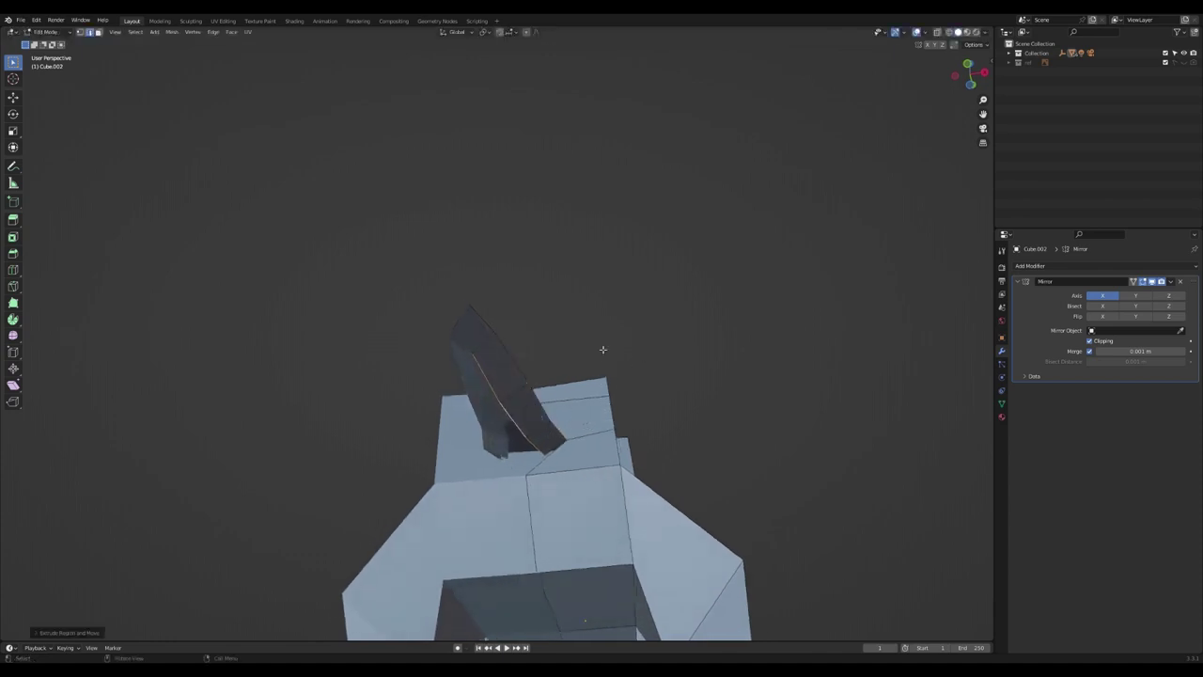
pyautogui.moveTo(603, 349); pyautogui.dragTo(651, 470, button='middle')
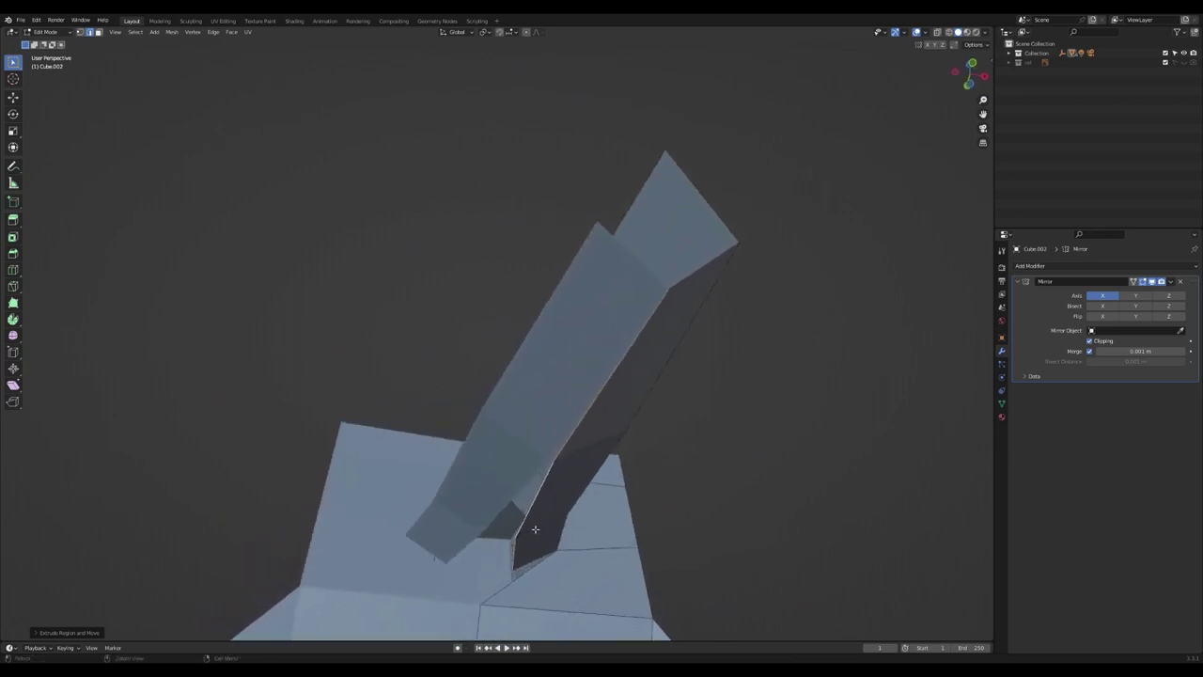
# Step: Move the lower vertex at the tail's root to the body's rear centre vertex and merge the two at center
pyautogui.keyDown('shift'); pyautogui.moveTo(517, 567); pyautogui.dragTo(537, 451, button='middle'); pyautogui.keyUp('shift')
pyautogui.press('g')
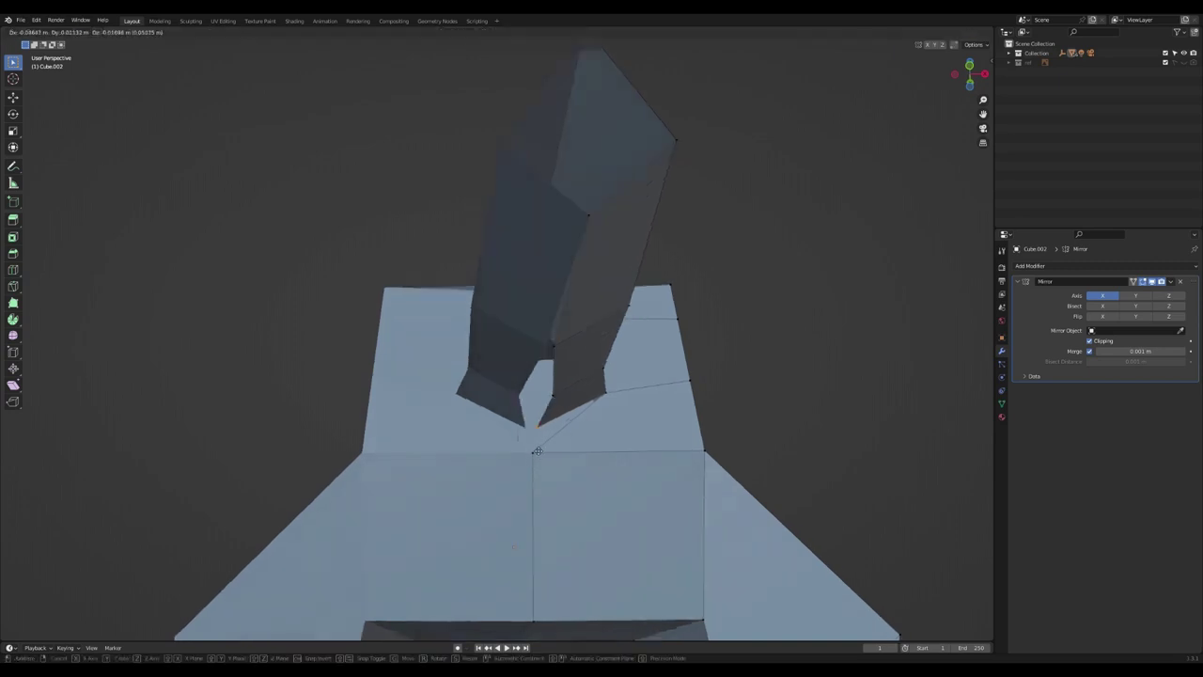
pyautogui.click(535, 452)
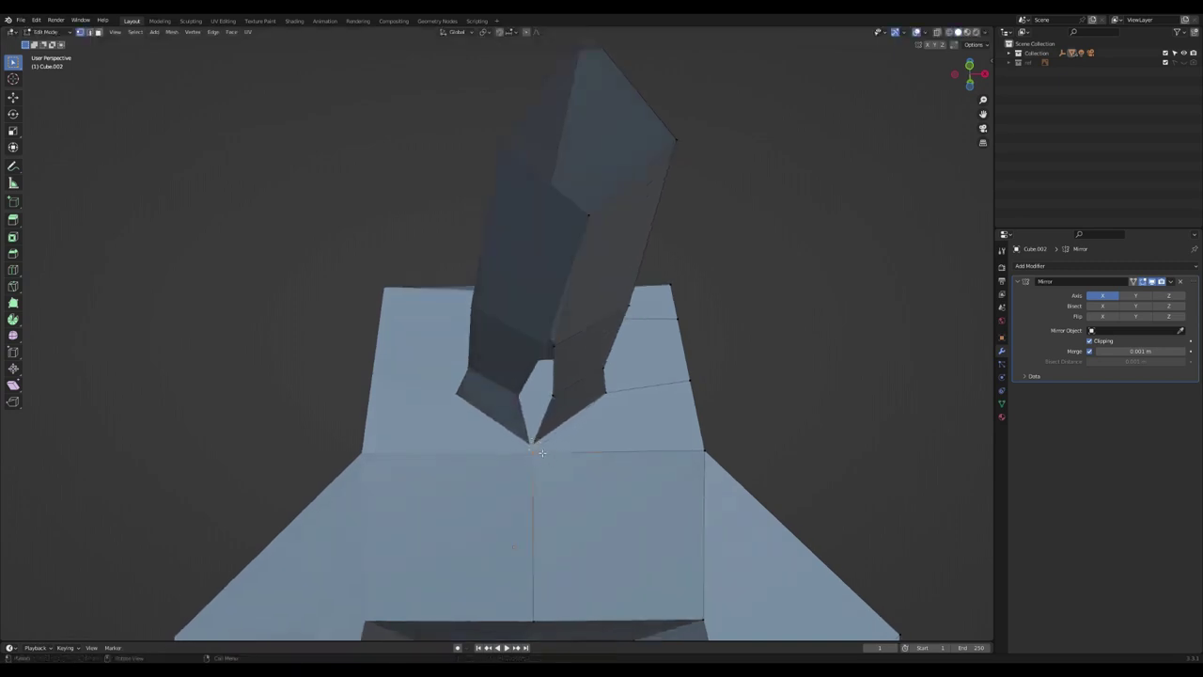
pyautogui.press('m')
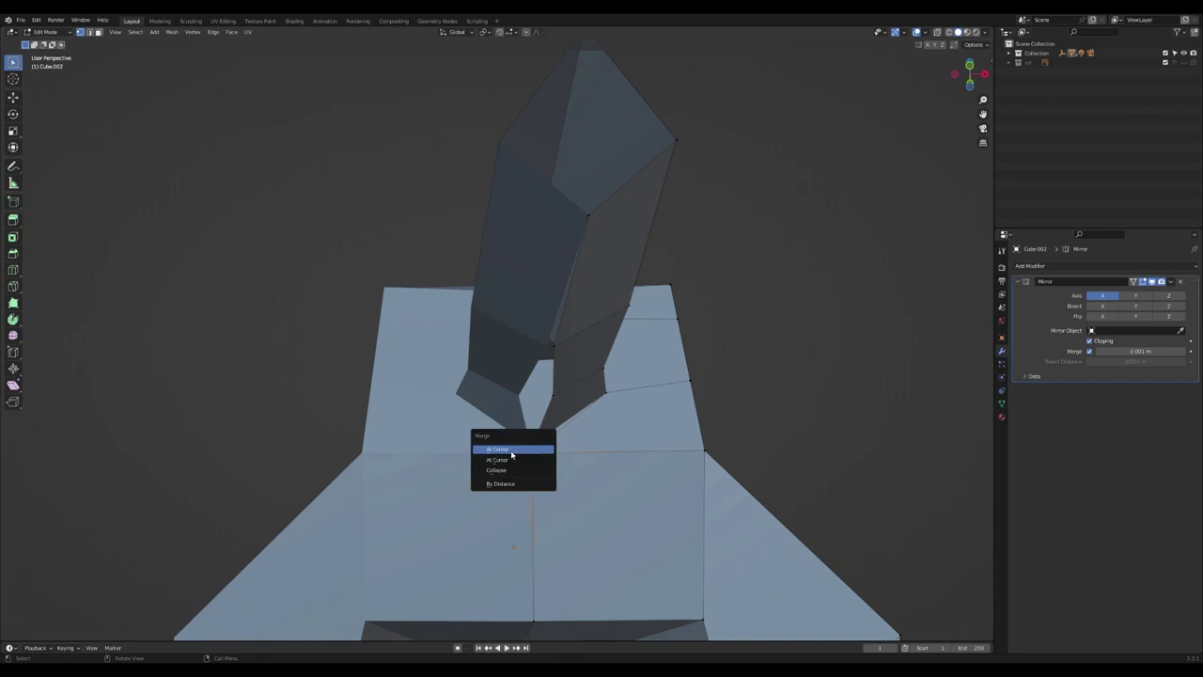
pyautogui.click(511, 451)
pyautogui.moveTo(537, 455); pyautogui.dragTo(548, 349, button='middle')
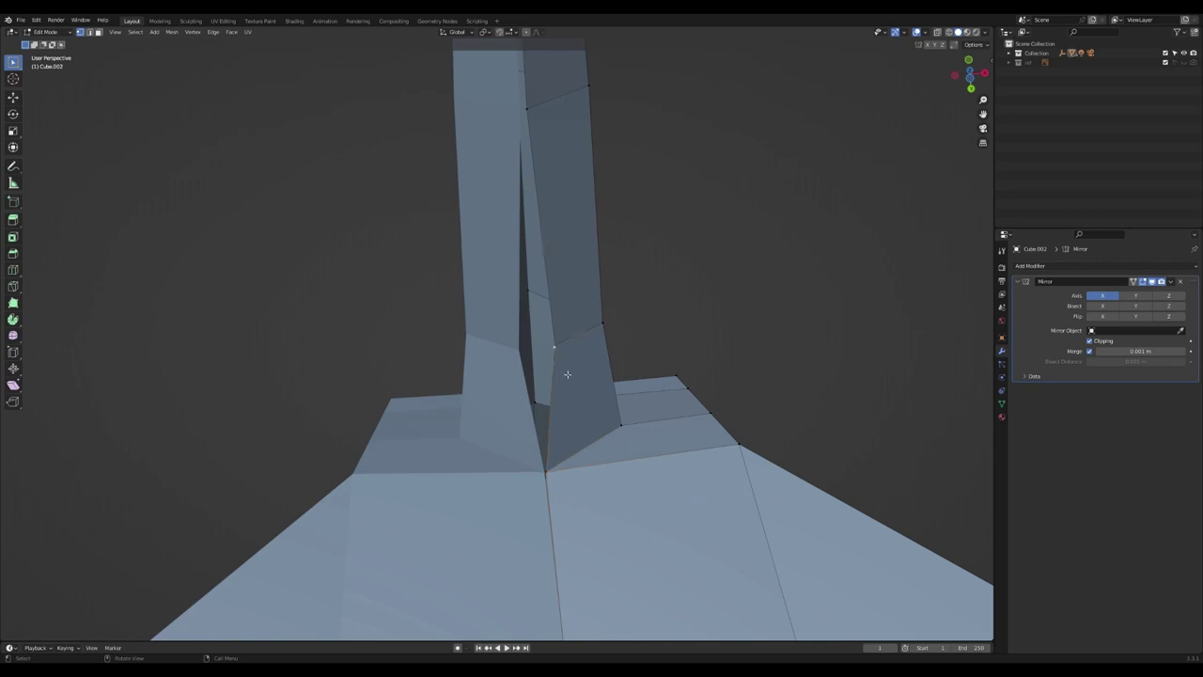
# Step: Move the remaining inner vertices along the tail's underside onto the mirror centre line
pyautogui.press('g')
pyautogui.click(568, 271)
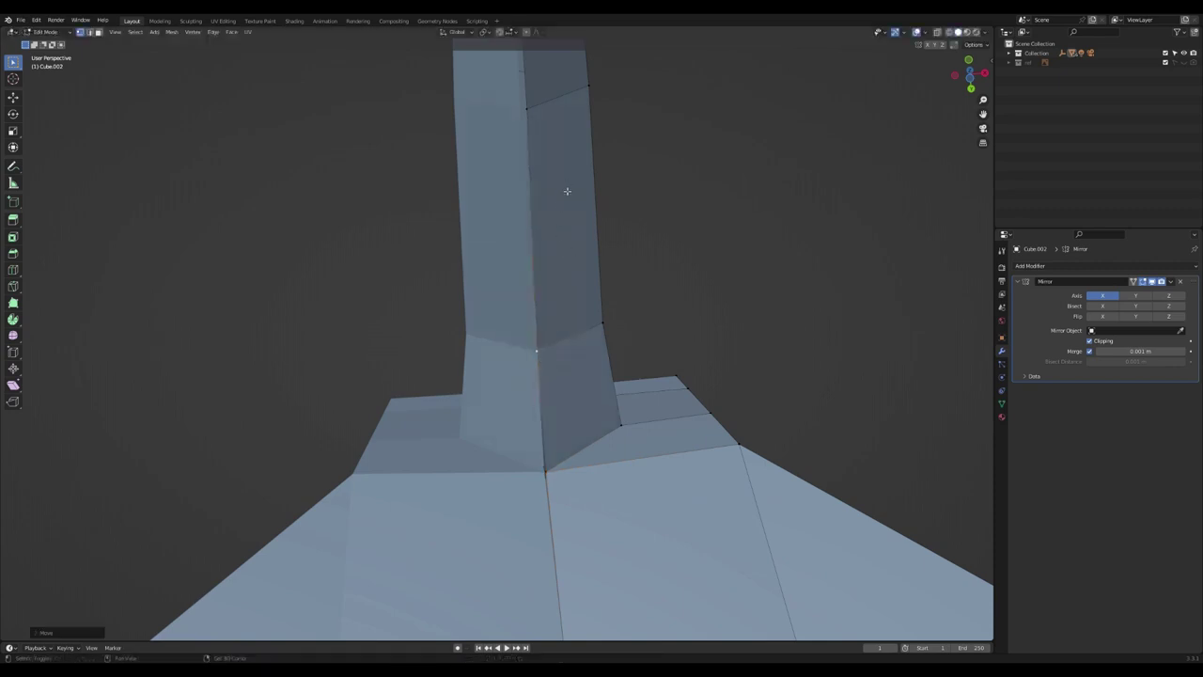
pyautogui.moveTo(567, 191); pyautogui.dragTo(592, 358, button='middle')
pyautogui.press('g')
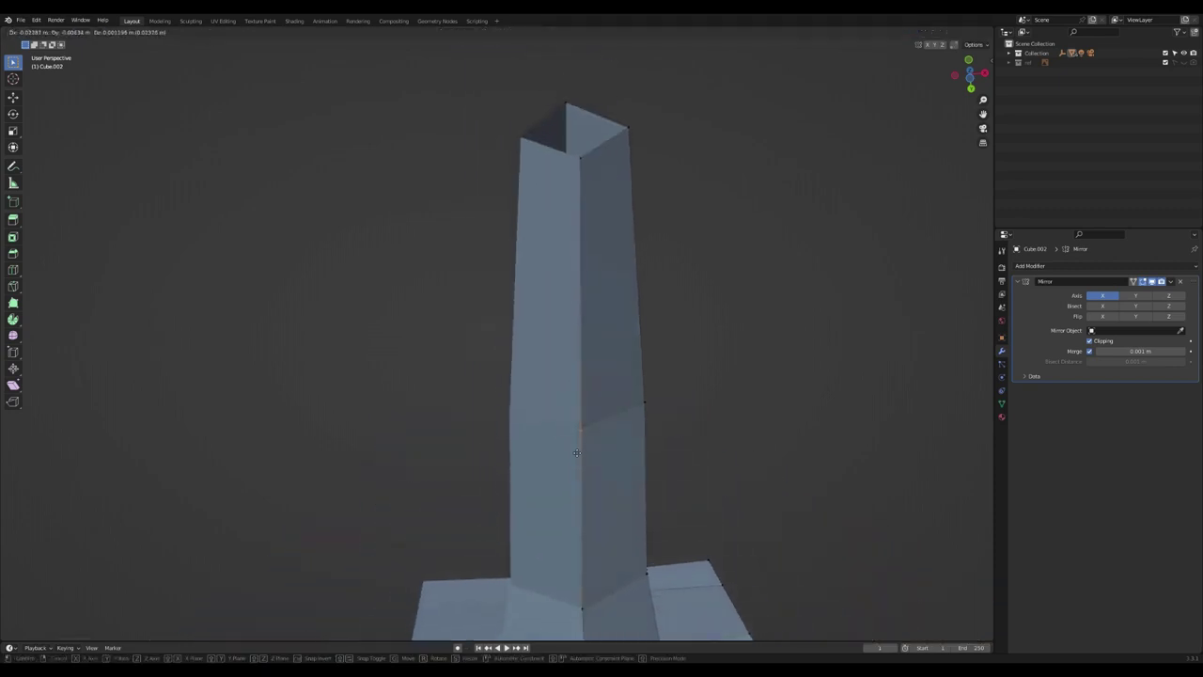
pyautogui.click(575, 443)
# Step: Return to Object Mode and unhide the coloured muscle shapes around the block base mesh
pyautogui.moveTo(574, 443); pyautogui.dragTo(673, 494, button='middle')
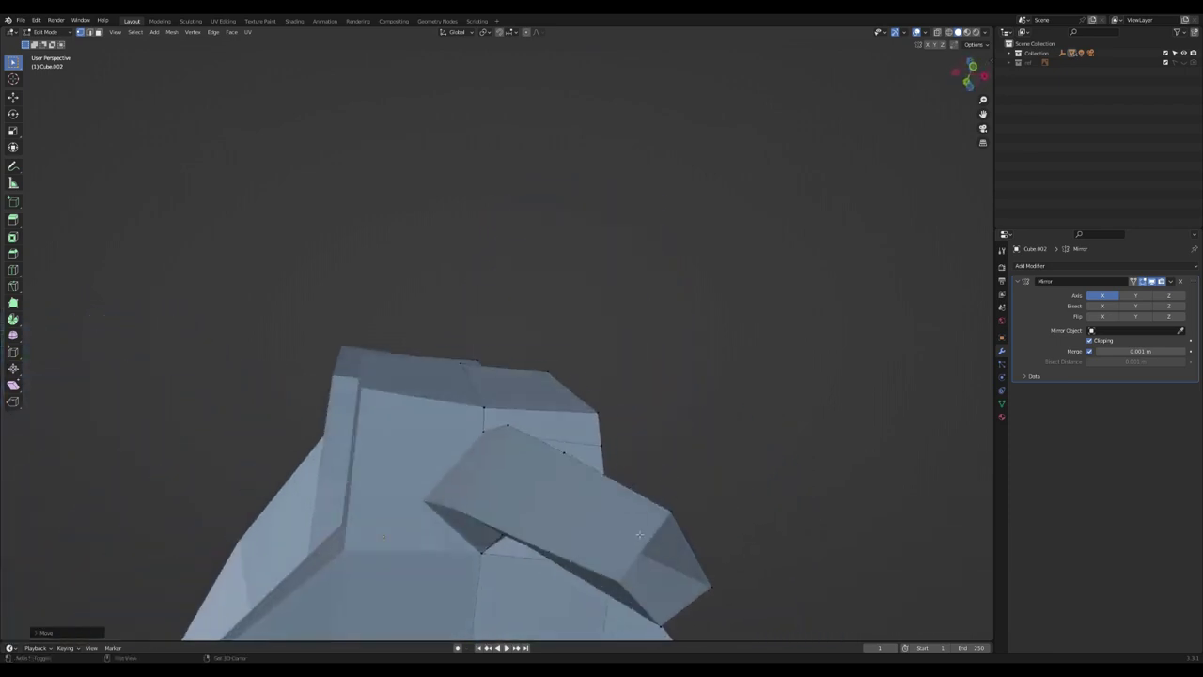
pyautogui.moveTo(639, 534); pyautogui.dragTo(720, 316, button='middle')
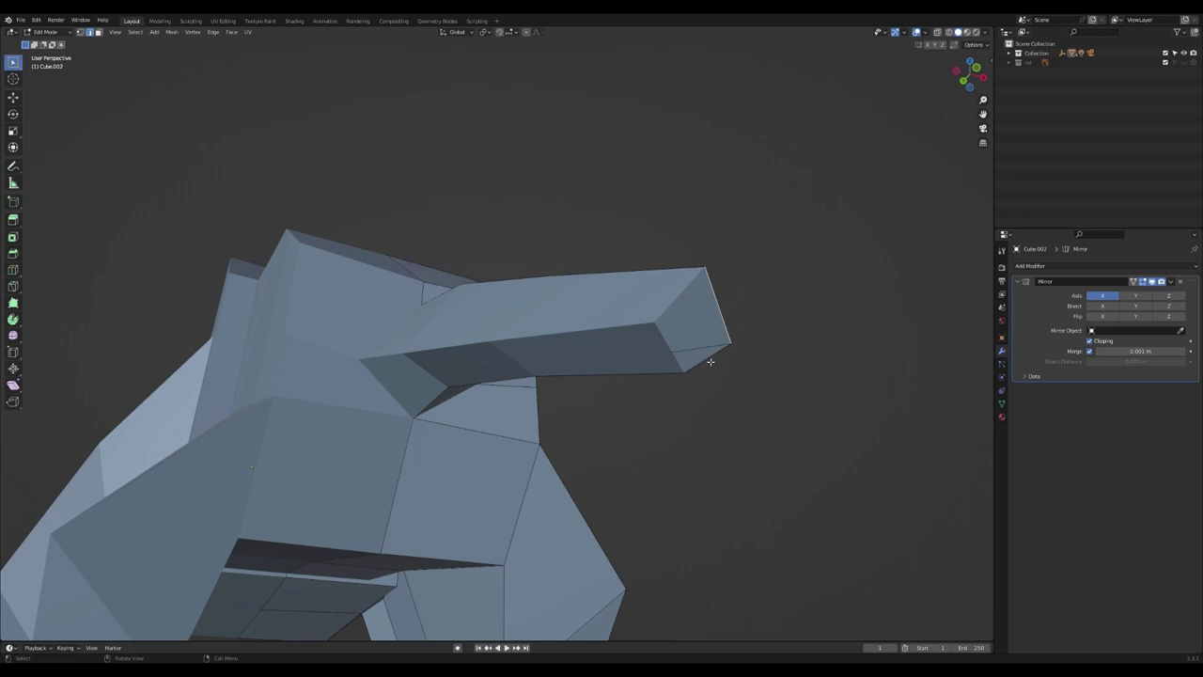
pyautogui.moveTo(711, 368); pyautogui.dragTo(624, 427, button='middle')
pyautogui.scroll(-5, 516, 444)
pyautogui.scroll(3, 540, 461)
pyautogui.scroll(4, 687, 438)
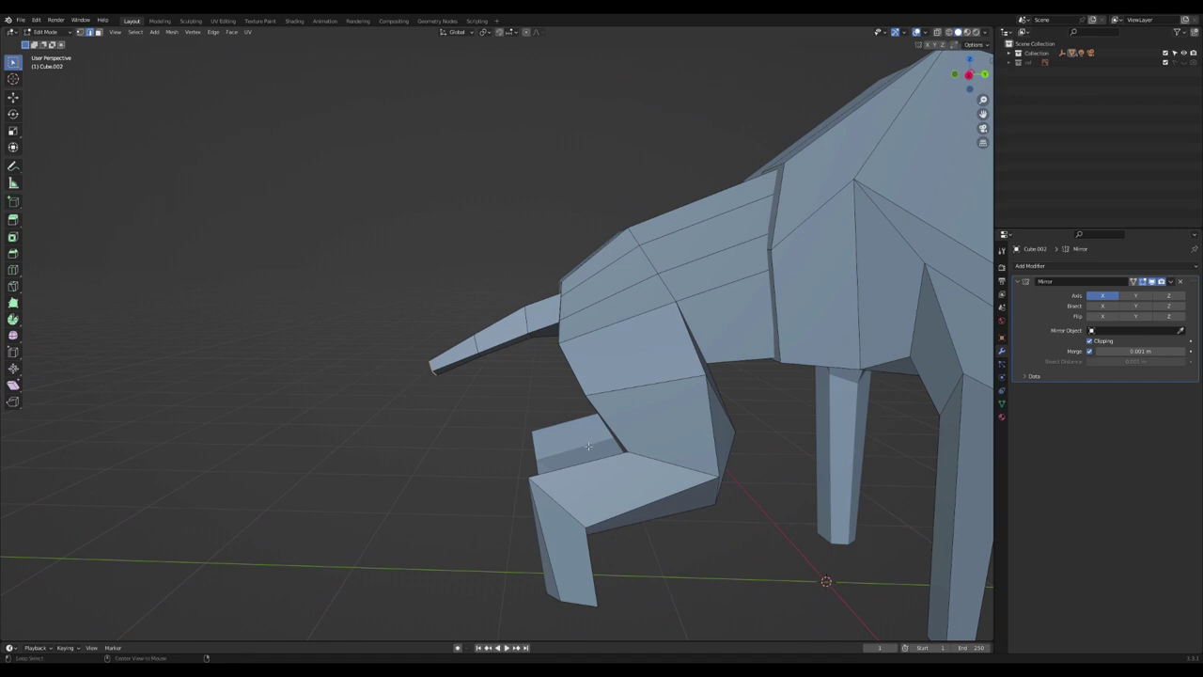
pyautogui.press('Tab')
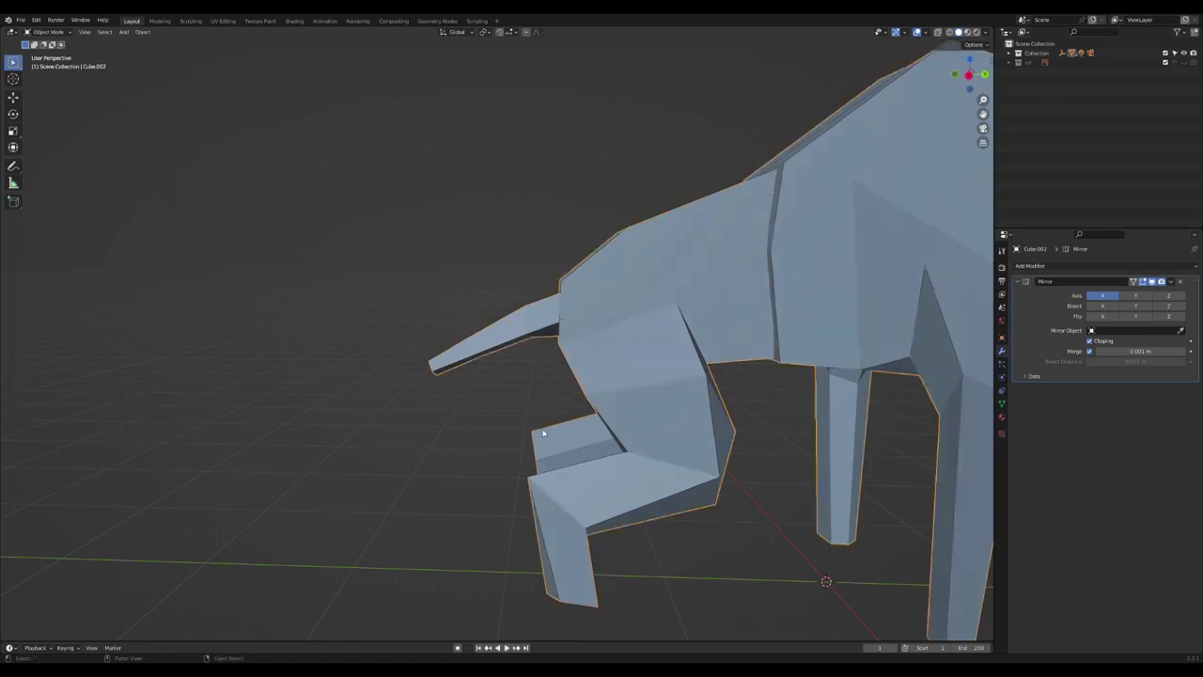
pyautogui.hotkey('alt', 'h')
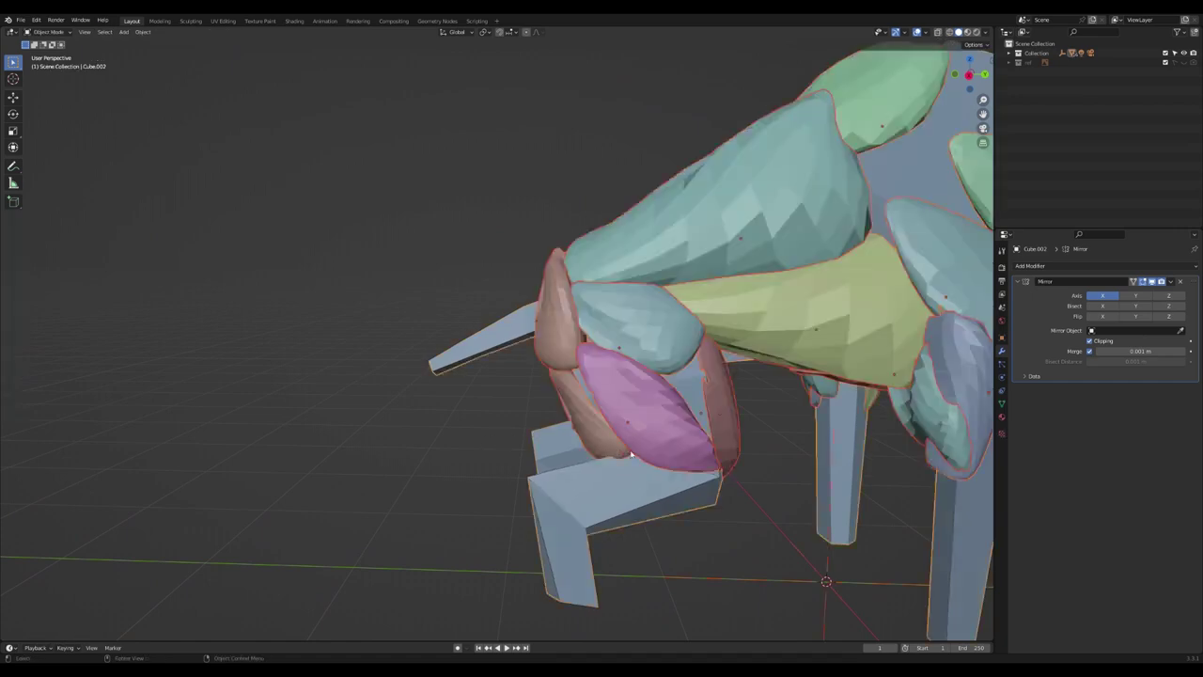
# Step: In Edit Mode, extrude the upper inner edges of the snout across to the mirror centre line
pyautogui.scroll(-5, 691, 358)
pyautogui.moveTo(691, 358); pyautogui.dragTo(624, 351, button='middle')
pyautogui.moveTo(625, 352); pyautogui.dragTo(558, 299, button='middle')
pyautogui.press('Tab')
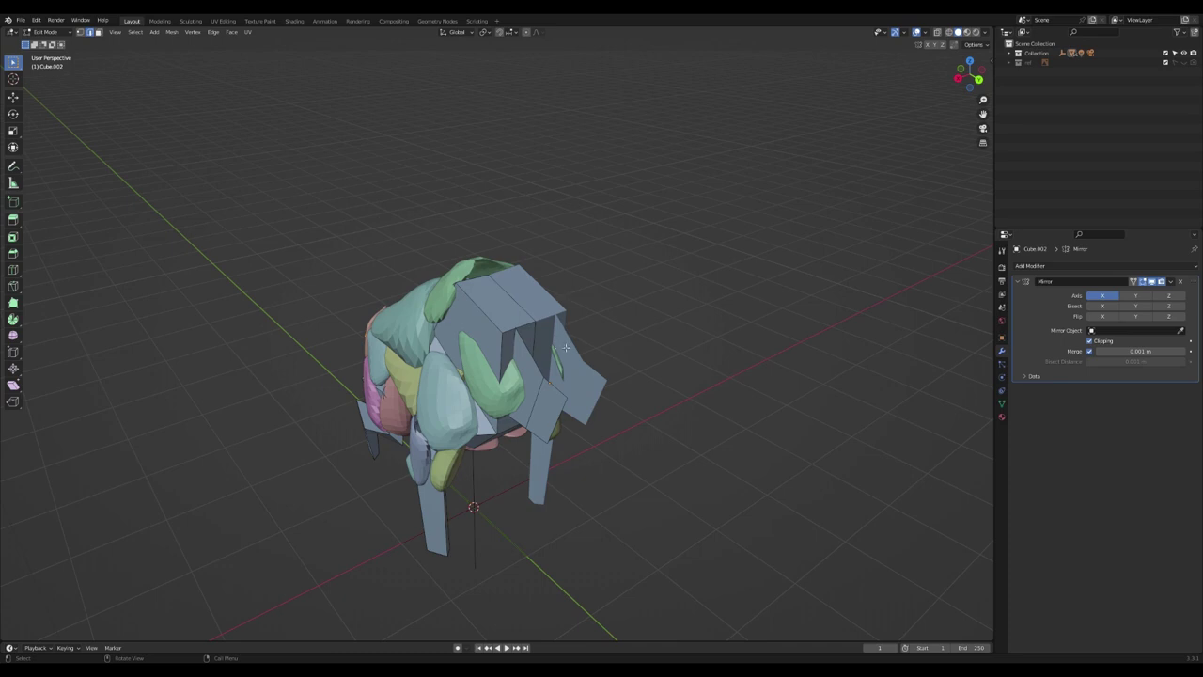
pyautogui.moveTo(565, 348); pyautogui.dragTo(481, 398, button='middle')
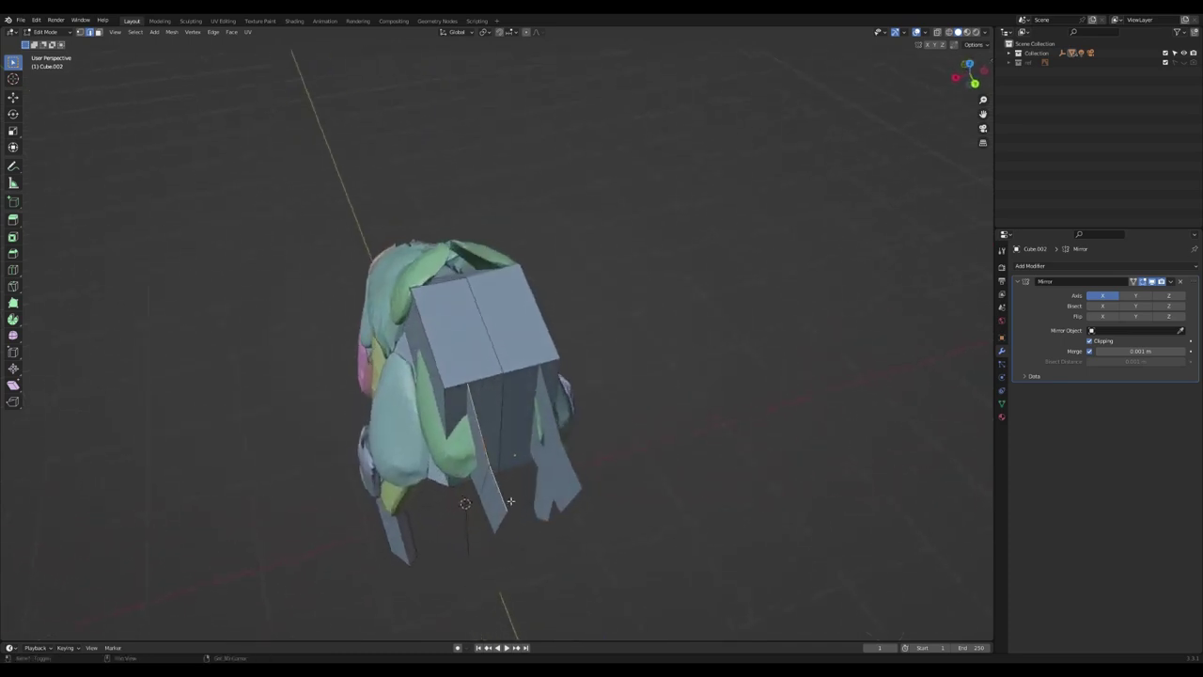
pyautogui.moveTo(511, 501); pyautogui.dragTo(522, 487, button='middle')
pyautogui.press('g')
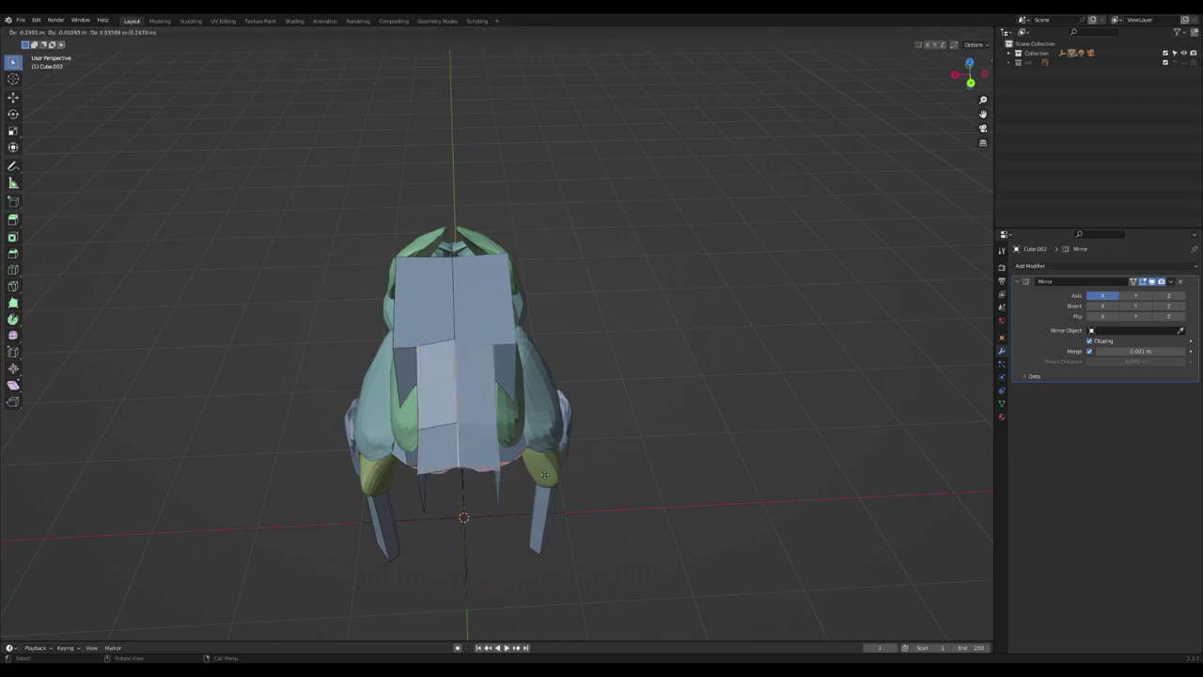
pyautogui.click(550, 481)
# Step: Align the snout's upper centre vertex with the front centre of the head's top and merge the vertices
pyautogui.moveTo(460, 376); pyautogui.dragTo(474, 459, button='middle')
pyautogui.scroll(8, 650, 354)
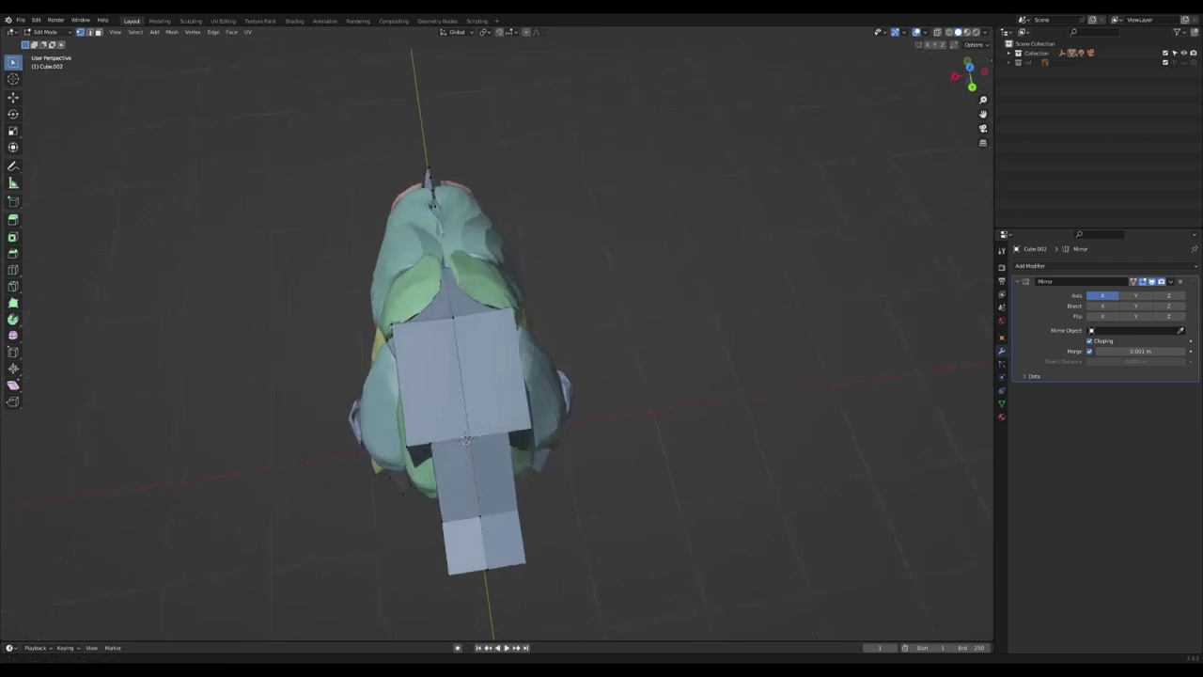
pyautogui.scroll(-2, 409, 545)
pyautogui.moveTo(409, 545); pyautogui.dragTo(494, 376, button='middle')
pyautogui.press('g')
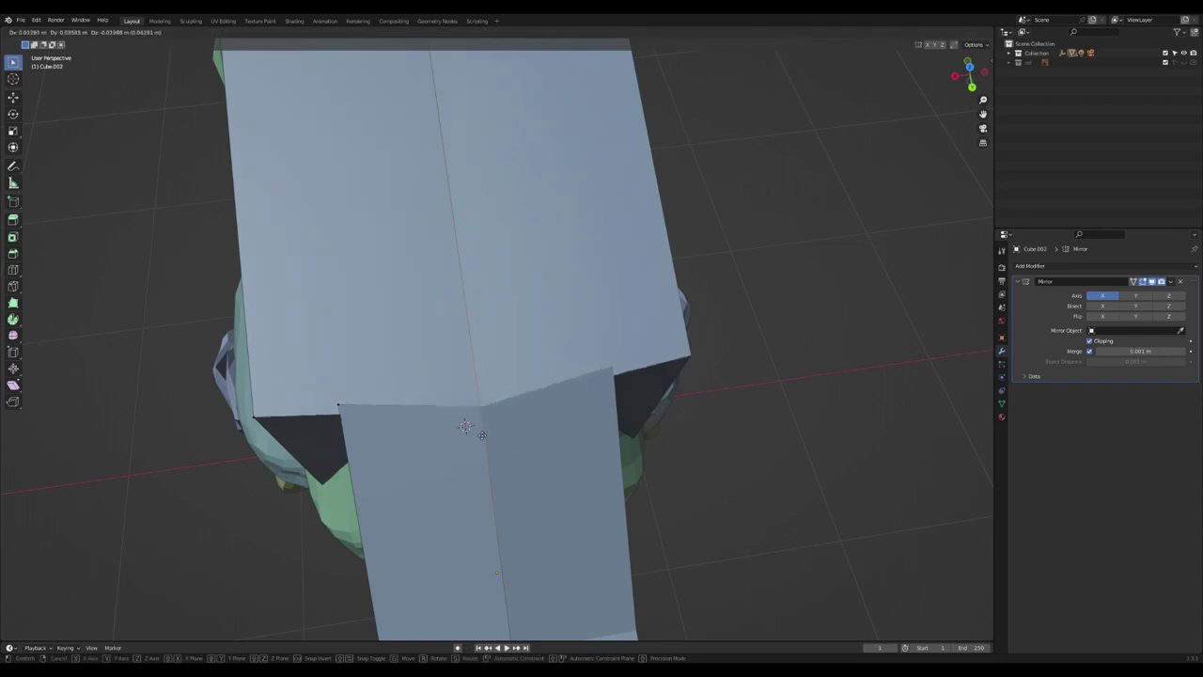
pyautogui.click(481, 393)
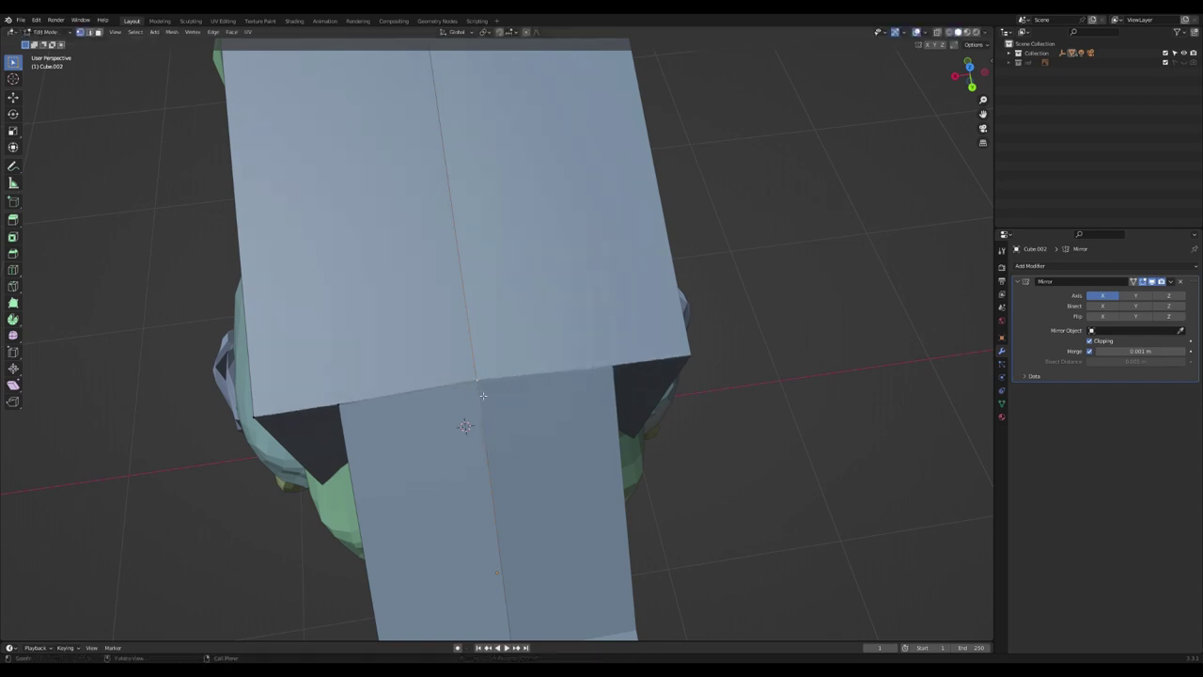
pyautogui.press('g')
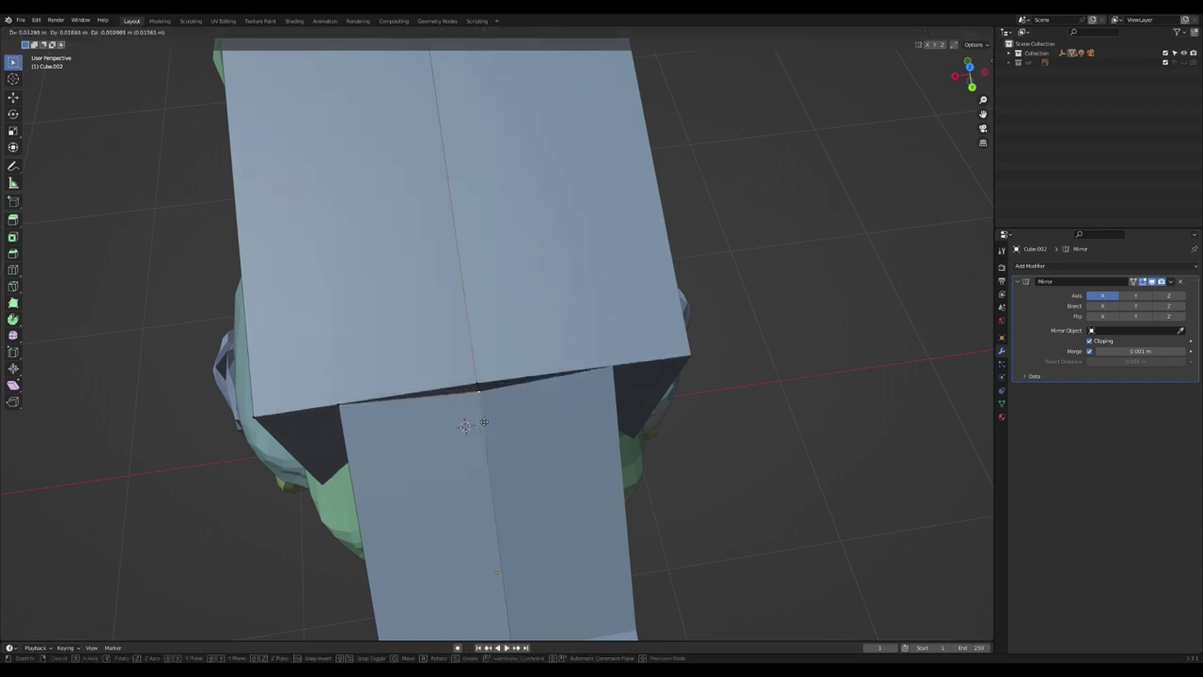
pyautogui.click(493, 374)
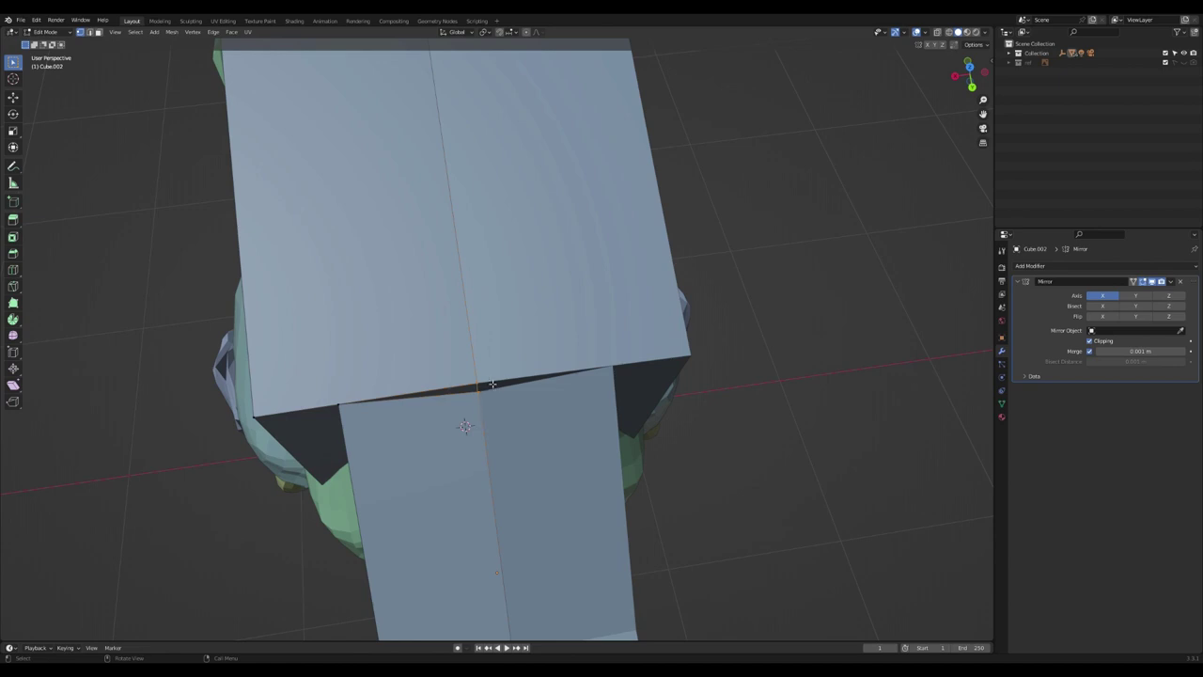
pyautogui.press('m')
pyautogui.click(491, 389)
# Step: Extrude the vertical front edge of the snout inward onto the centre line to close the nose face
pyautogui.moveTo(491, 389); pyautogui.dragTo(467, 310, button='middle')
pyautogui.scroll(-4, 487, 321)
pyautogui.press('g')
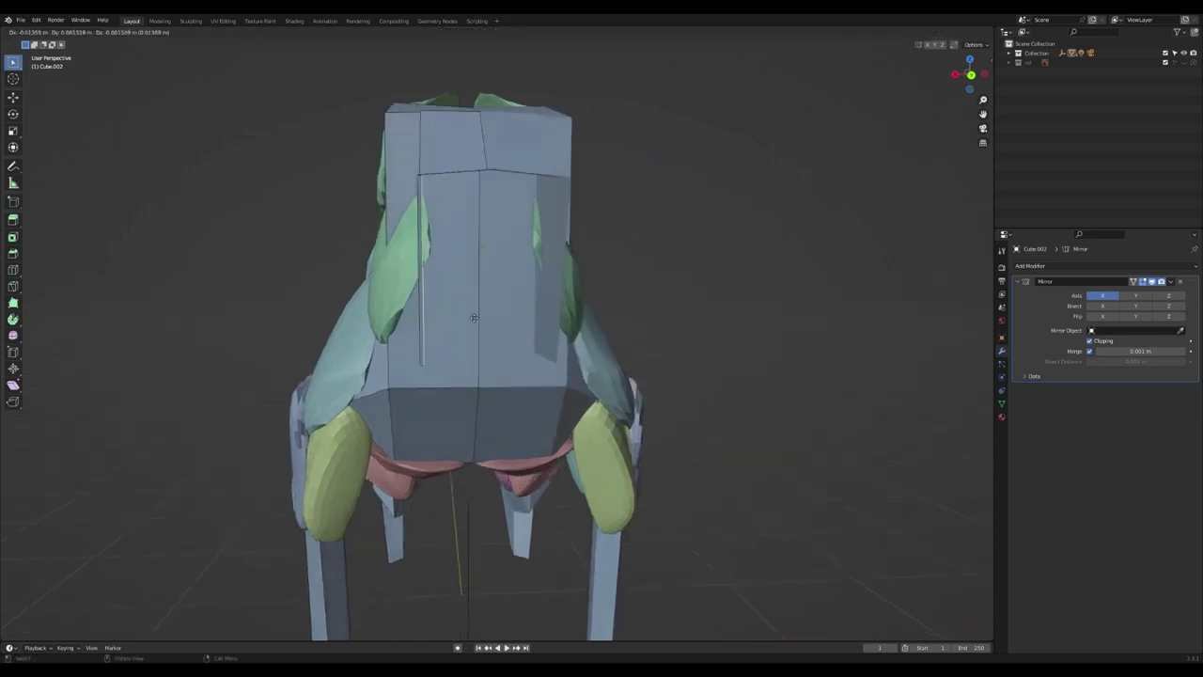
pyautogui.click(534, 316)
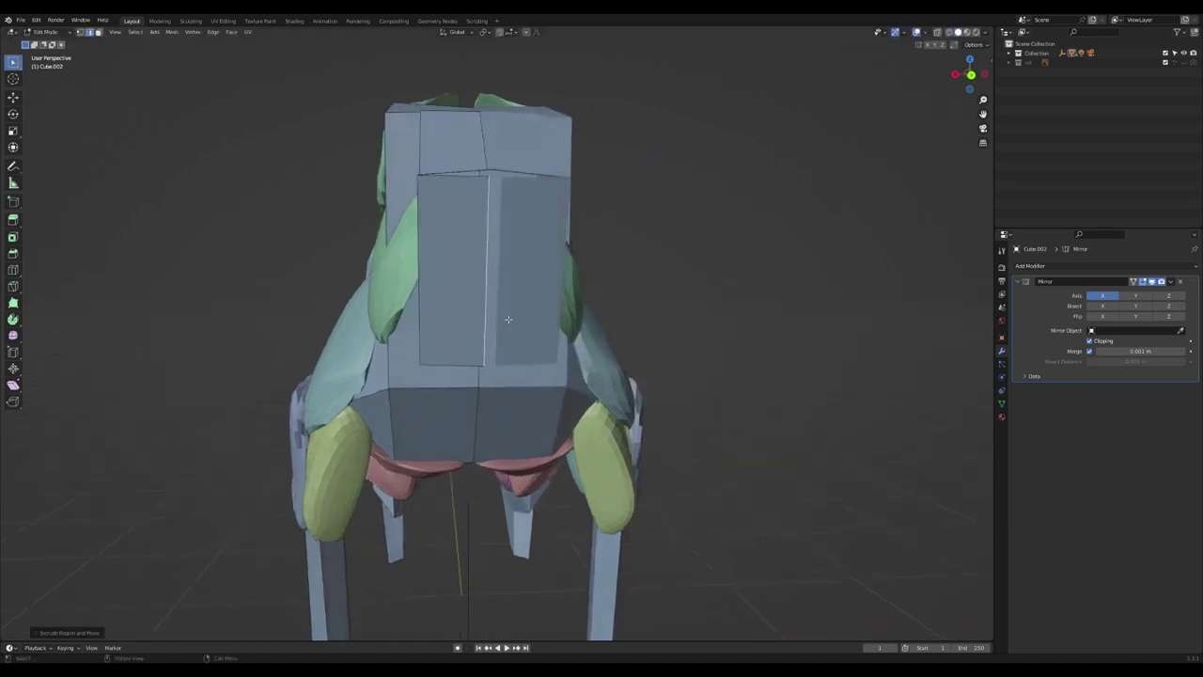
pyautogui.press('g')
pyautogui.click(529, 312)
# Step: Merge the overlapping centre vertices at the top of the nose face at center
pyautogui.moveTo(529, 312); pyautogui.dragTo(514, 275, button='middle')
pyautogui.press('1')
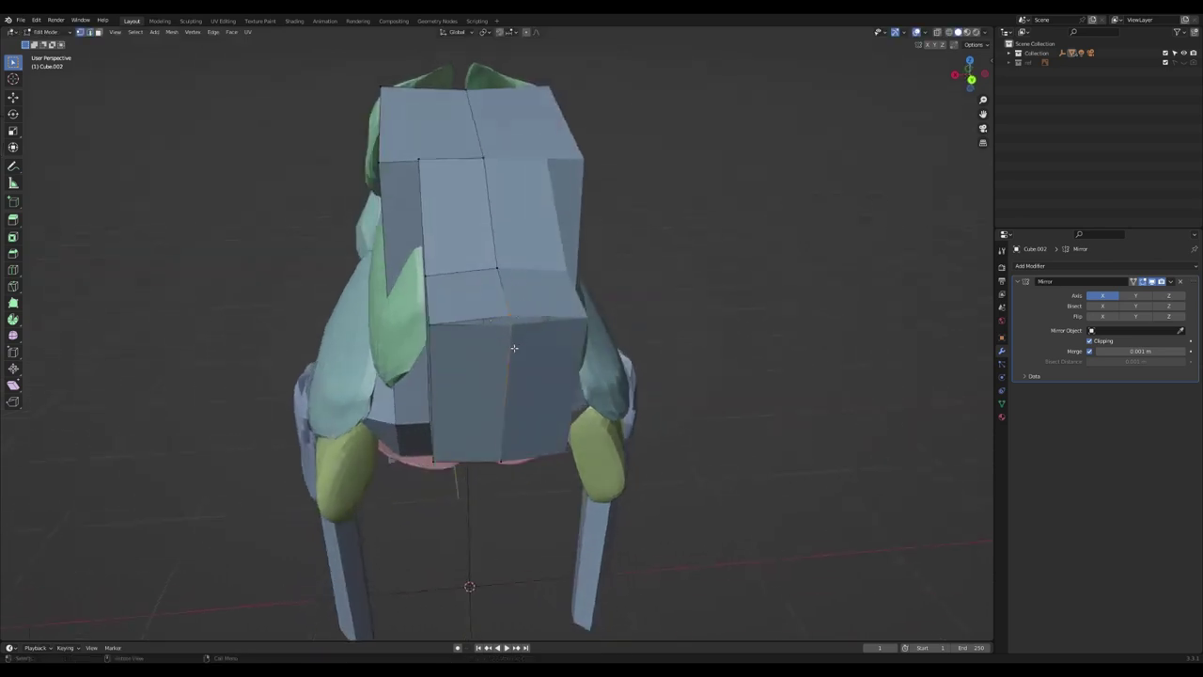
pyautogui.press('m')
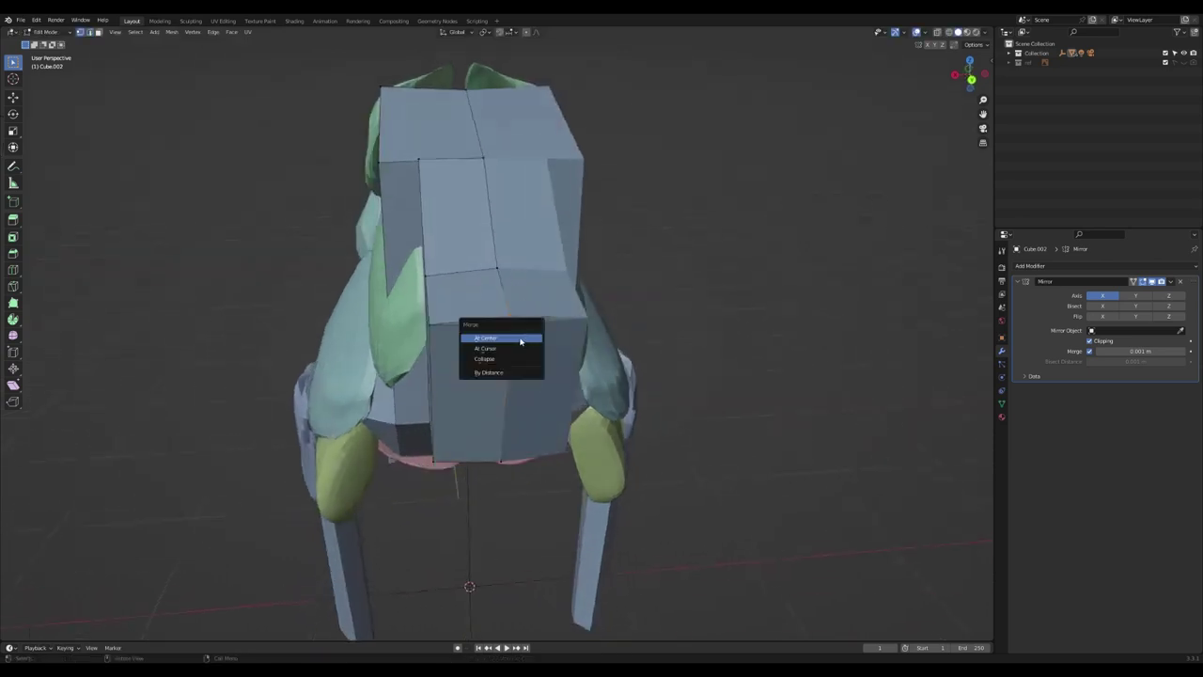
pyautogui.click(521, 339)
# Step: Extrude the lower inner edges of the snout onto the centre line to close its underside
pyautogui.moveTo(520, 339); pyautogui.dragTo(469, 220, button='middle')
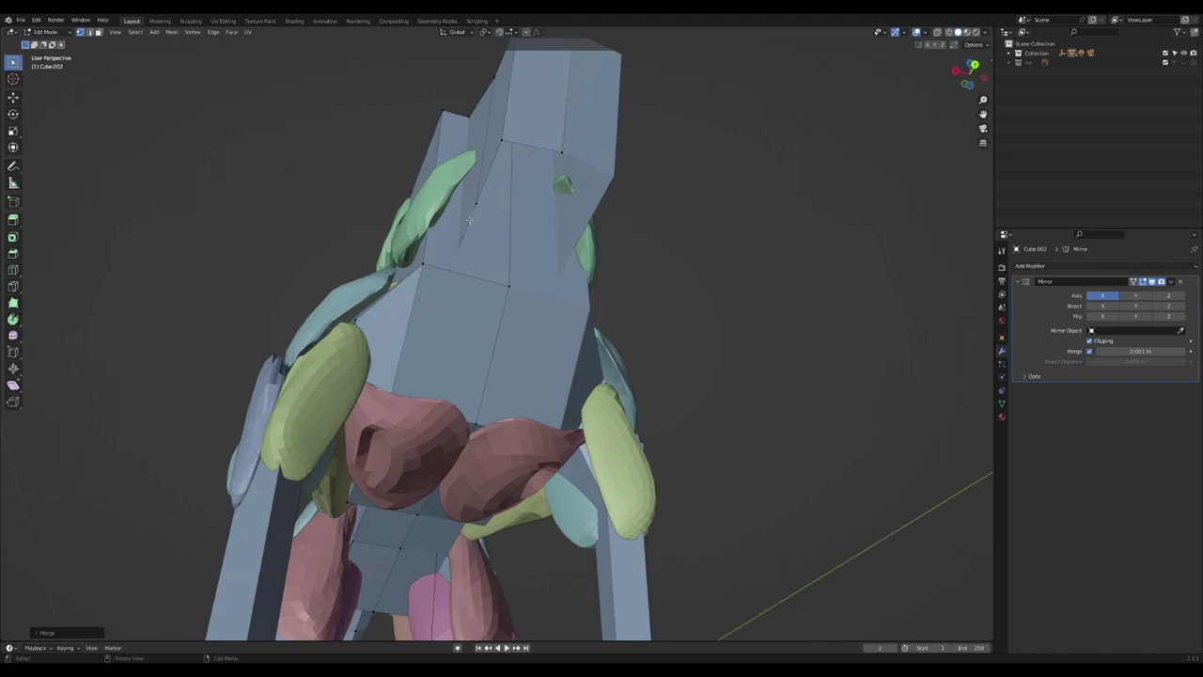
pyautogui.press('2')
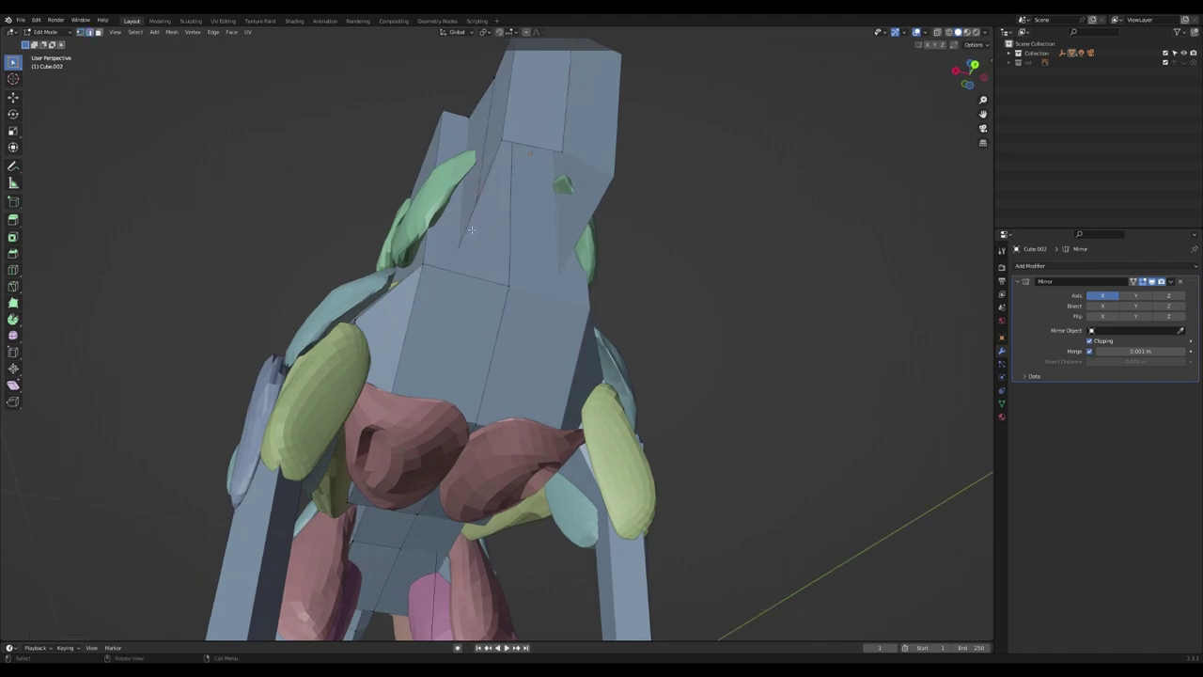
pyautogui.press('e')
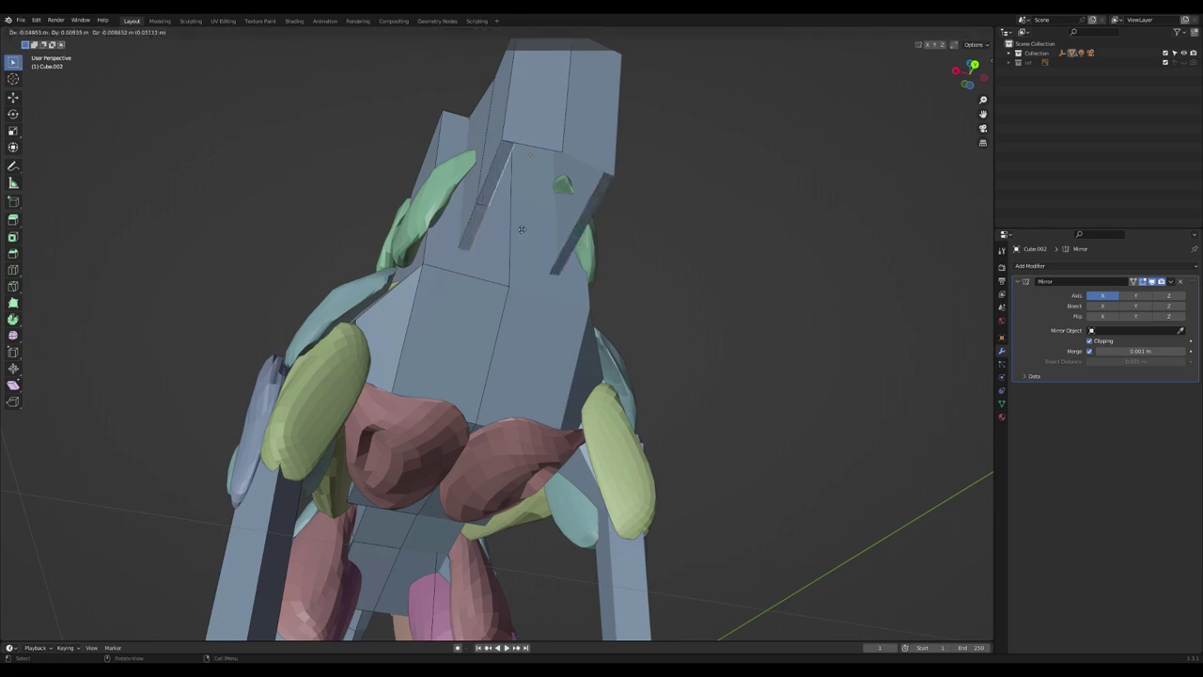
pyautogui.click(553, 238)
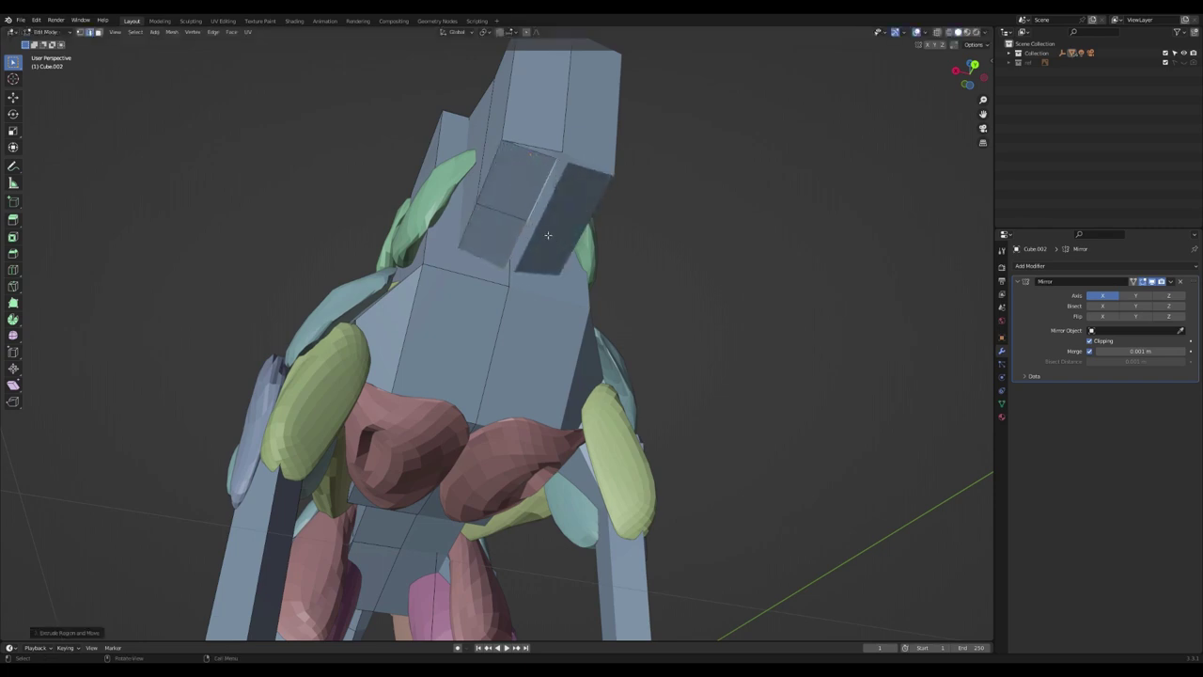
pyautogui.press('g')
pyautogui.click(535, 249)
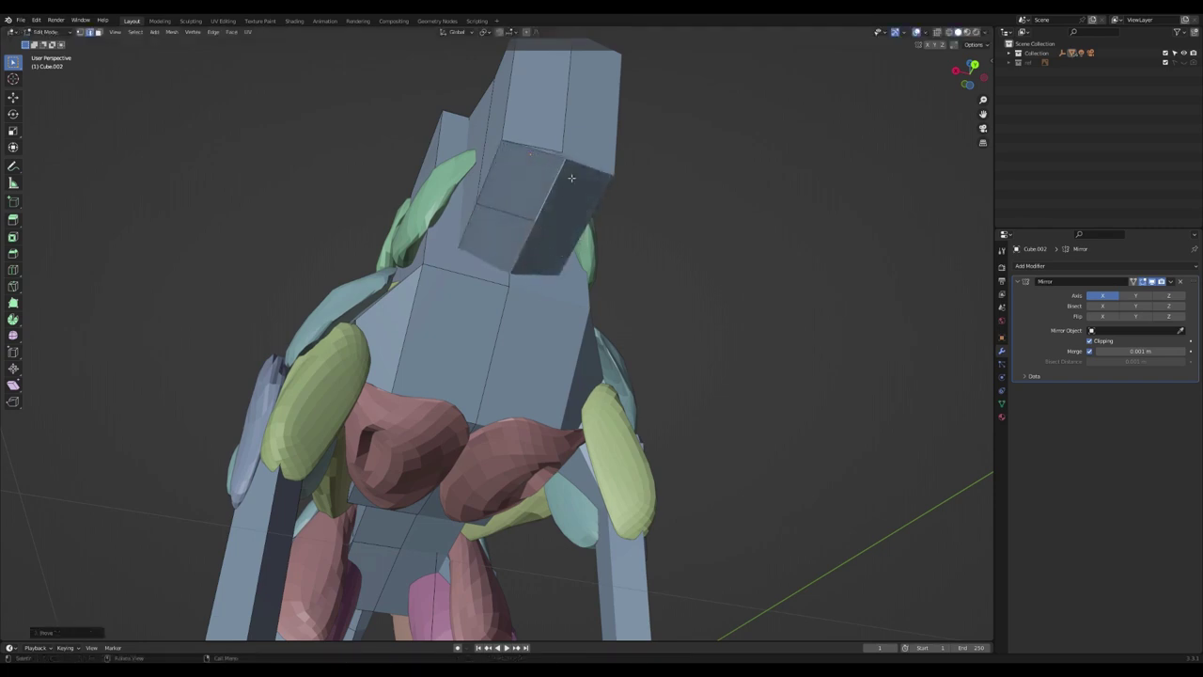
# Step: Merge the overlapping centre vertices where the snout's underside meets the bottom of the nose face
pyautogui.press('1')
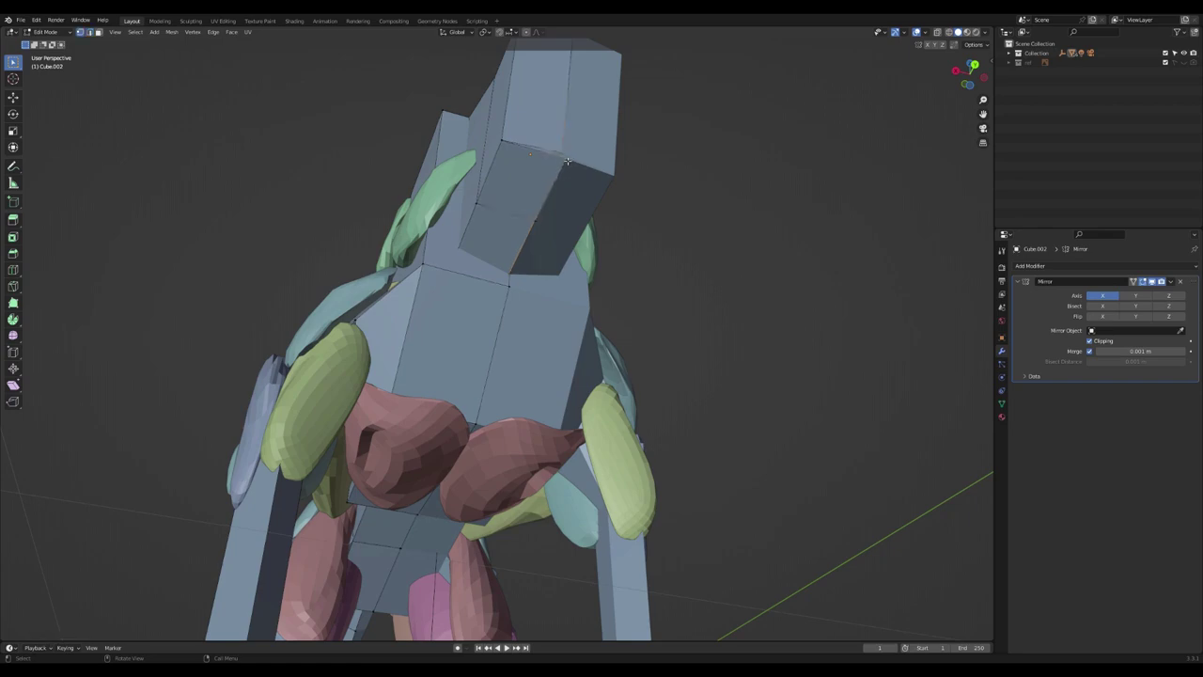
pyautogui.press('m')
pyautogui.click(571, 163)
# Step: Move centre-line vertices outward to form a raised peak at the rear of the head's top and a pointed lower nose
pyautogui.moveTo(571, 163); pyautogui.dragTo(450, 211, button='middle')
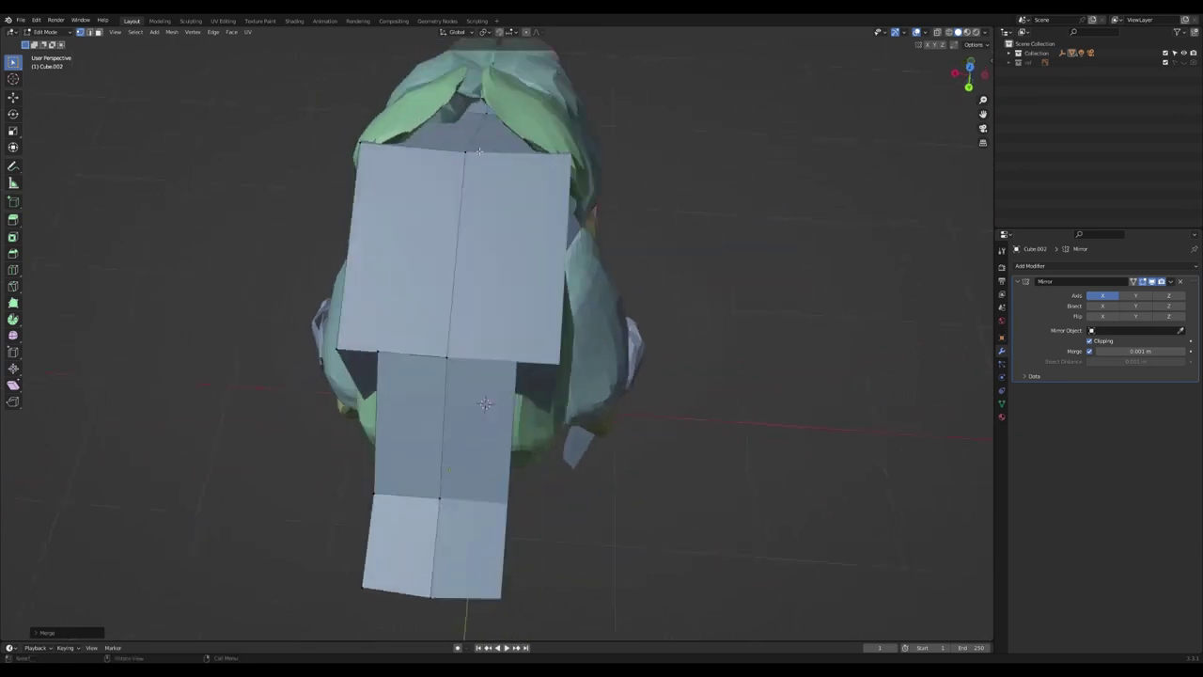
pyautogui.moveTo(470, 138); pyautogui.dragTo(480, 374, button='middle')
pyautogui.press('g')
pyautogui.click(486, 111)
pyautogui.moveTo(465, 124); pyautogui.dragTo(479, 89, button='middle')
pyautogui.press('g')
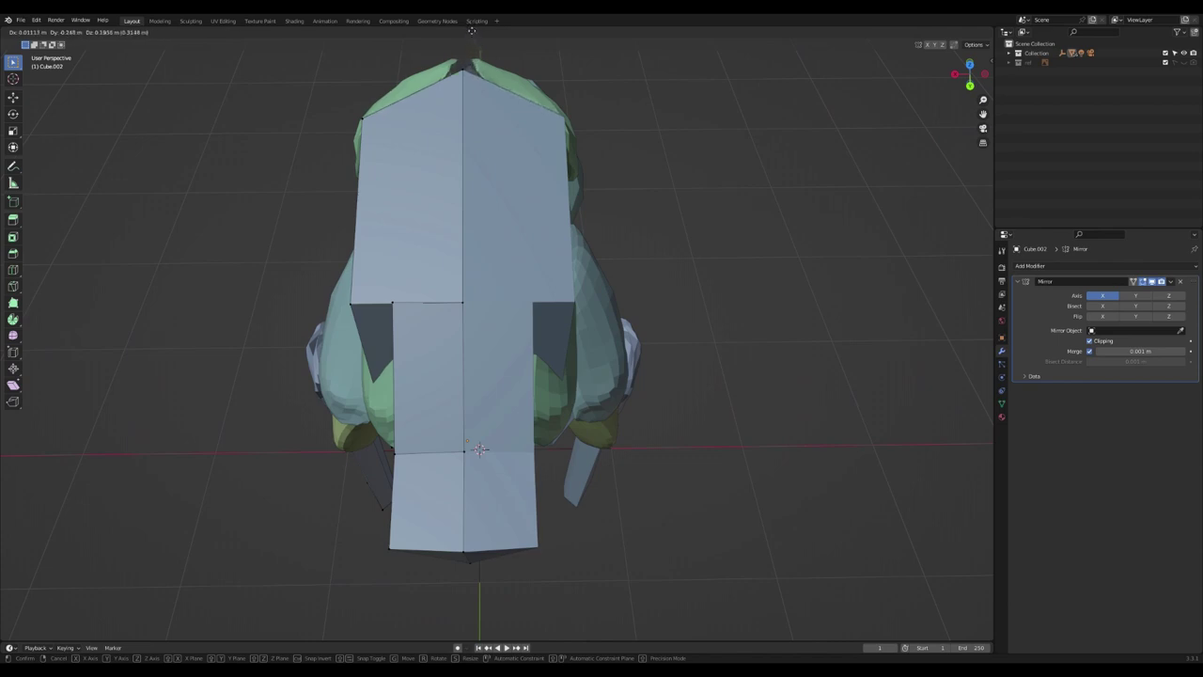
pyautogui.click(472, 31)
pyautogui.moveTo(472, 31); pyautogui.dragTo(392, 108, button='middle')
pyautogui.moveTo(541, 117); pyautogui.dragTo(504, 266, button='middle')
pyautogui.scroll(-5, 384, 207)
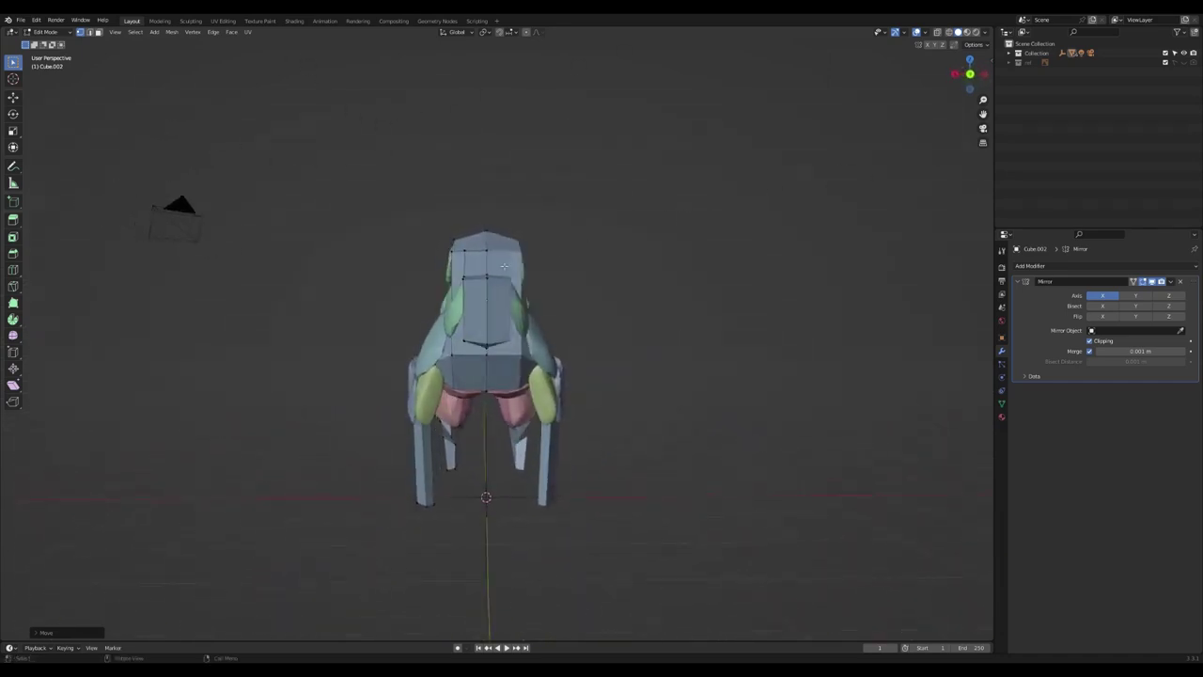
# Step: Move the selected vertex on the upper side of the head slightly inward to narrow the head, and save the file
pyautogui.press('g')
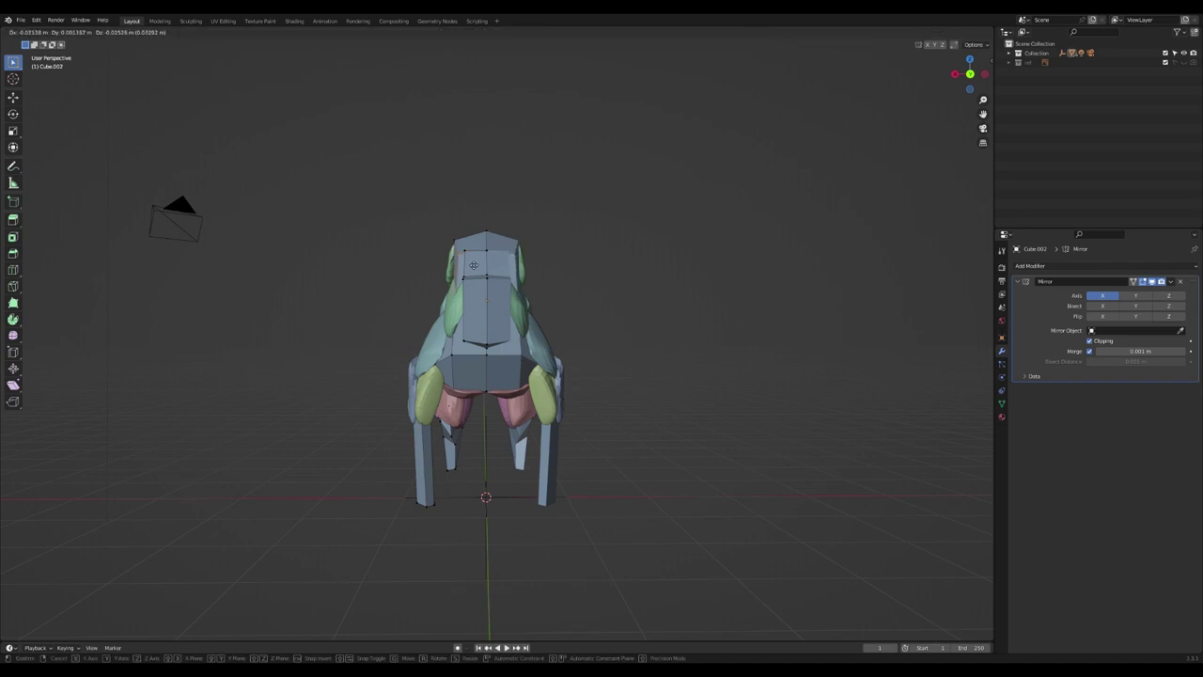
pyautogui.click(471, 263)
pyautogui.moveTo(472, 263); pyautogui.dragTo(550, 346, button='middle')
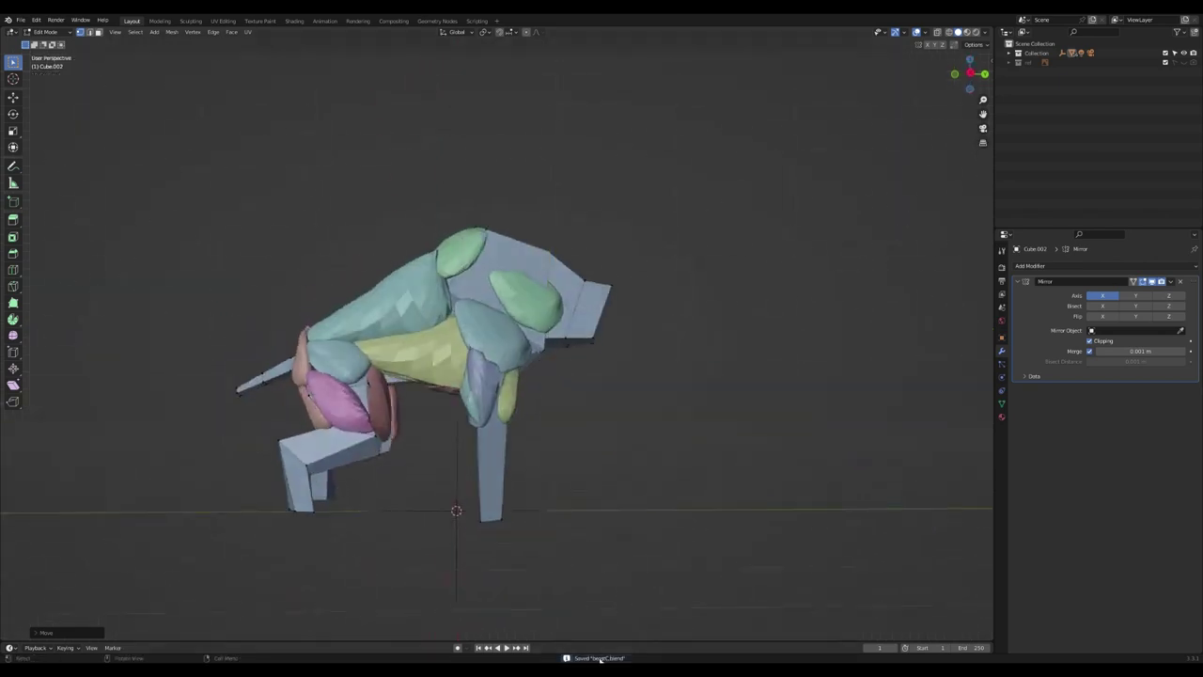
pyautogui.moveTo(508, 278); pyautogui.dragTo(594, 246, button='middle')
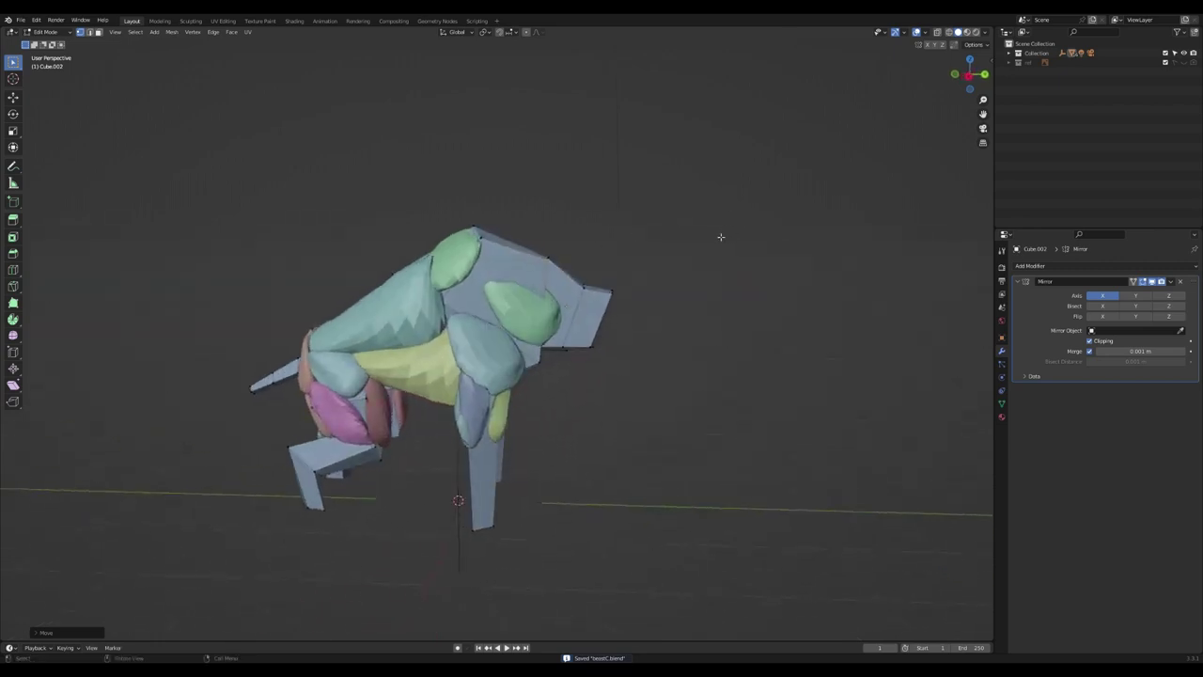
pyautogui.moveTo(701, 247); pyautogui.dragTo(533, 242, button='middle')
pyautogui.moveTo(491, 353); pyautogui.dragTo(602, 251, button='middle')
pyautogui.keyDown('shift'); pyautogui.moveTo(567, 332); pyautogui.dragTo(516, 334, button='middle'); pyautogui.keyUp('shift')
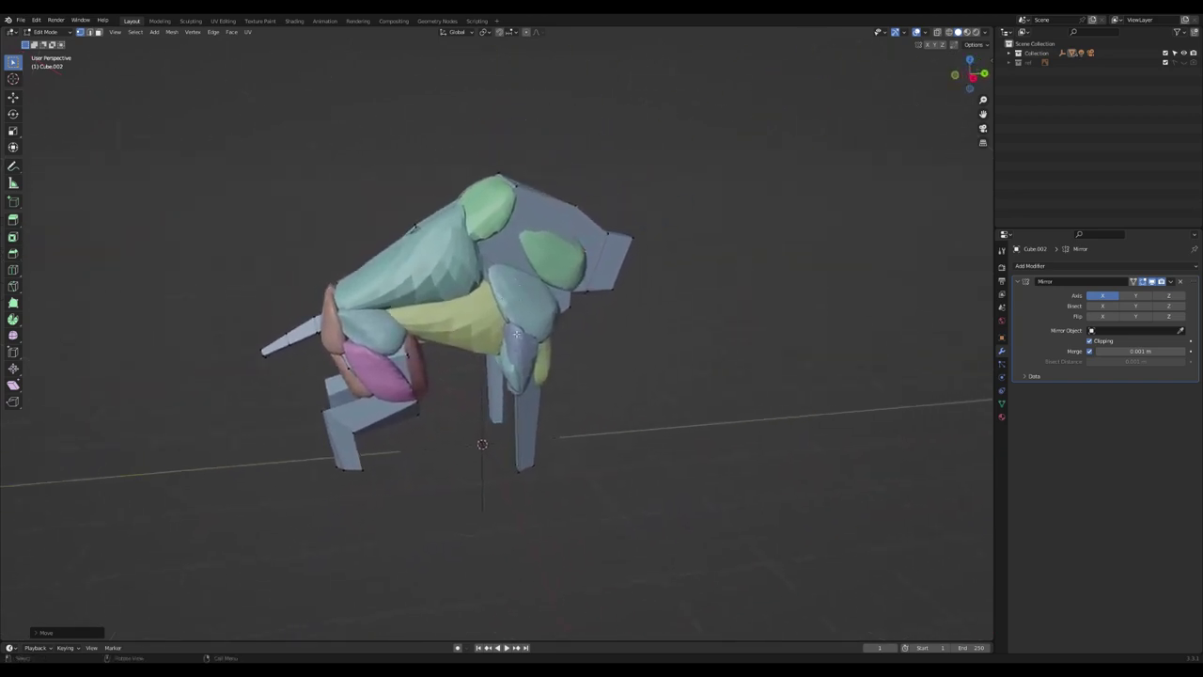
pyautogui.click(985, 33)
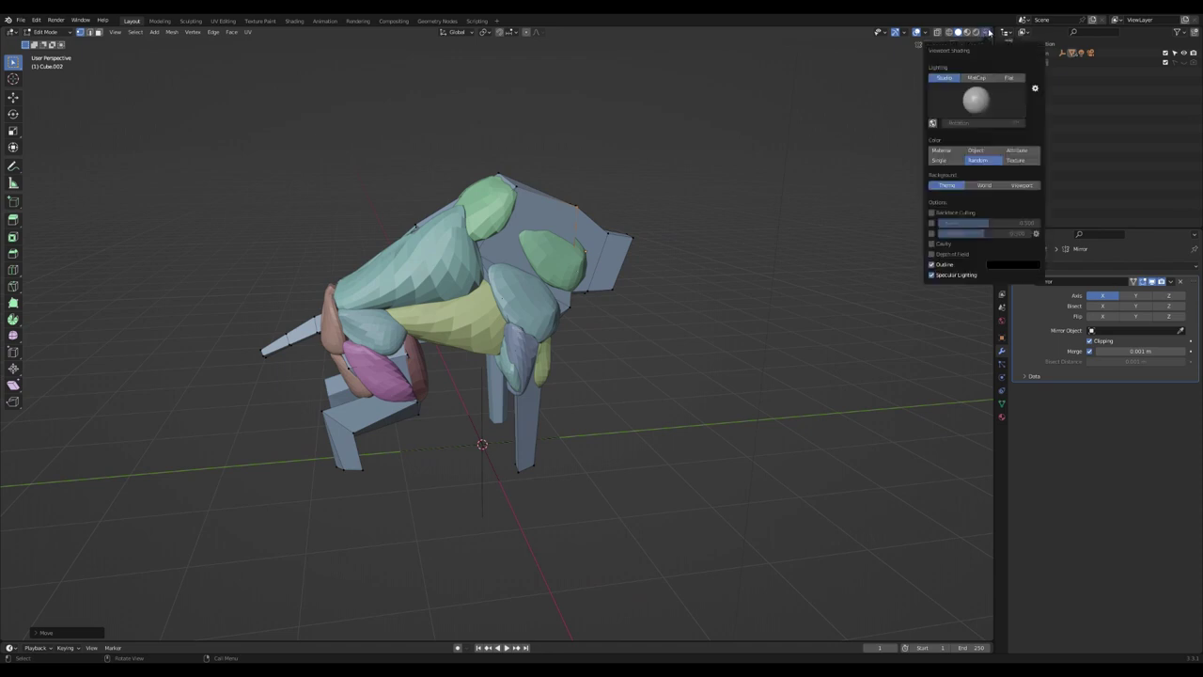
pyautogui.click(988, 34)
pyautogui.click(987, 35)
pyautogui.click(986, 35)
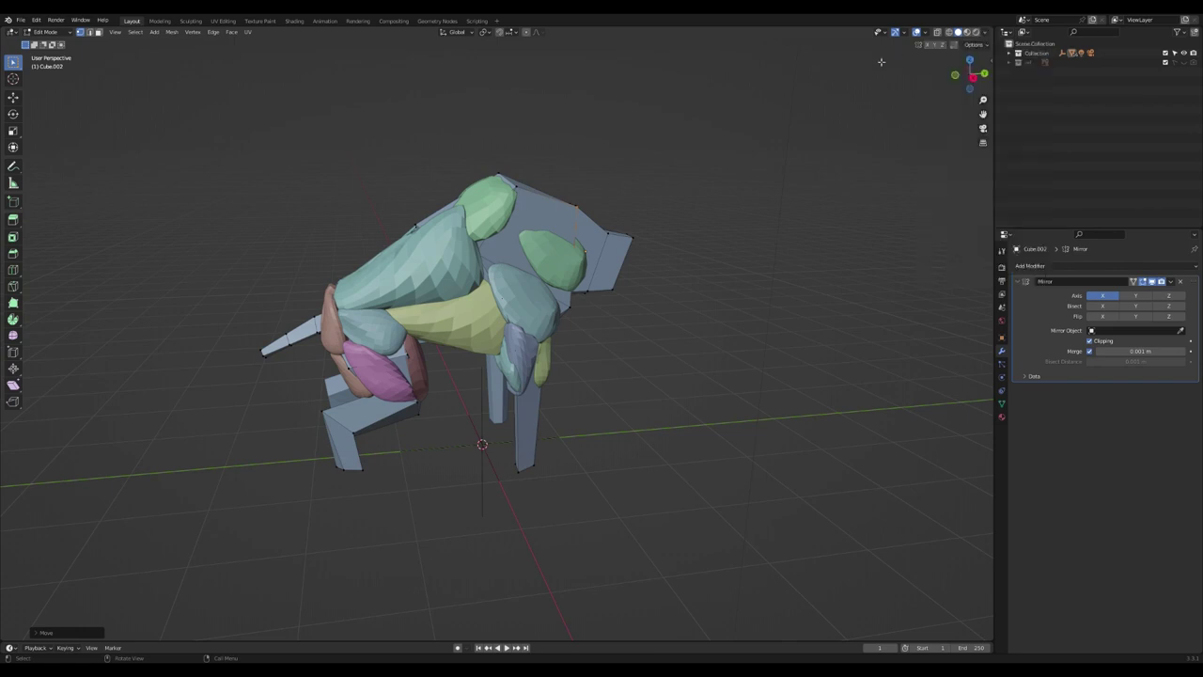
pyautogui.click(985, 44)
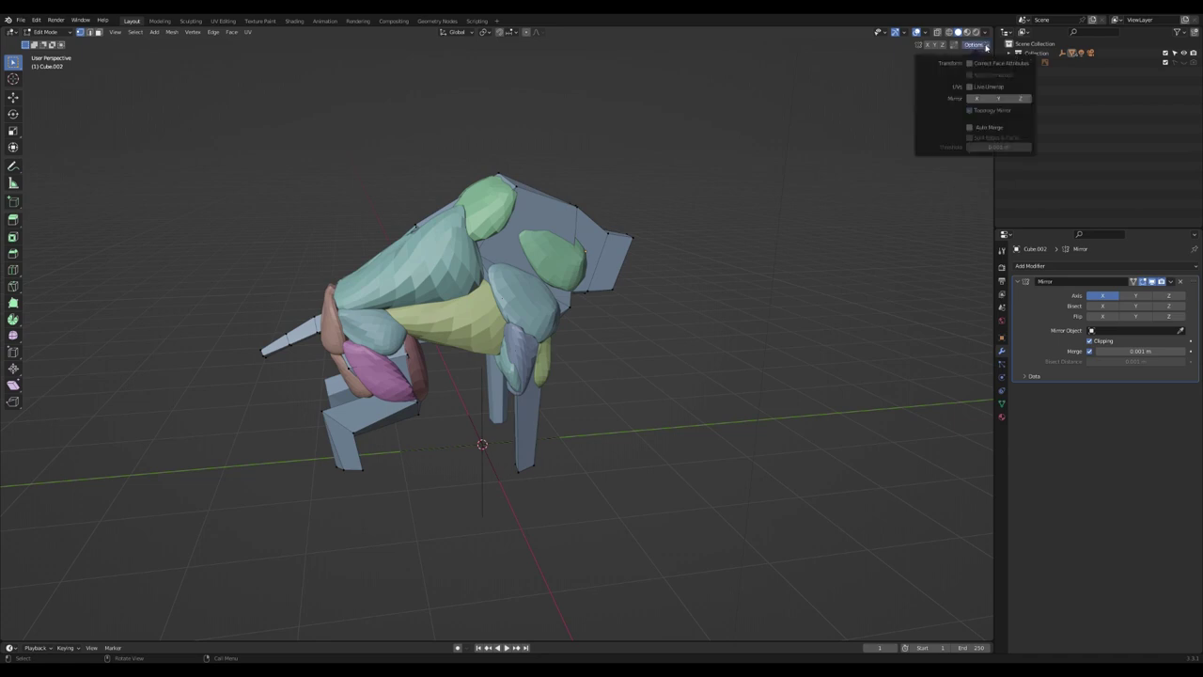
# Step: Turn on the Face Orientation overlay and inspect the creature's normals from several sides
pyautogui.click(926, 33)
pyautogui.click(926, 33)
pyautogui.click(927, 33)
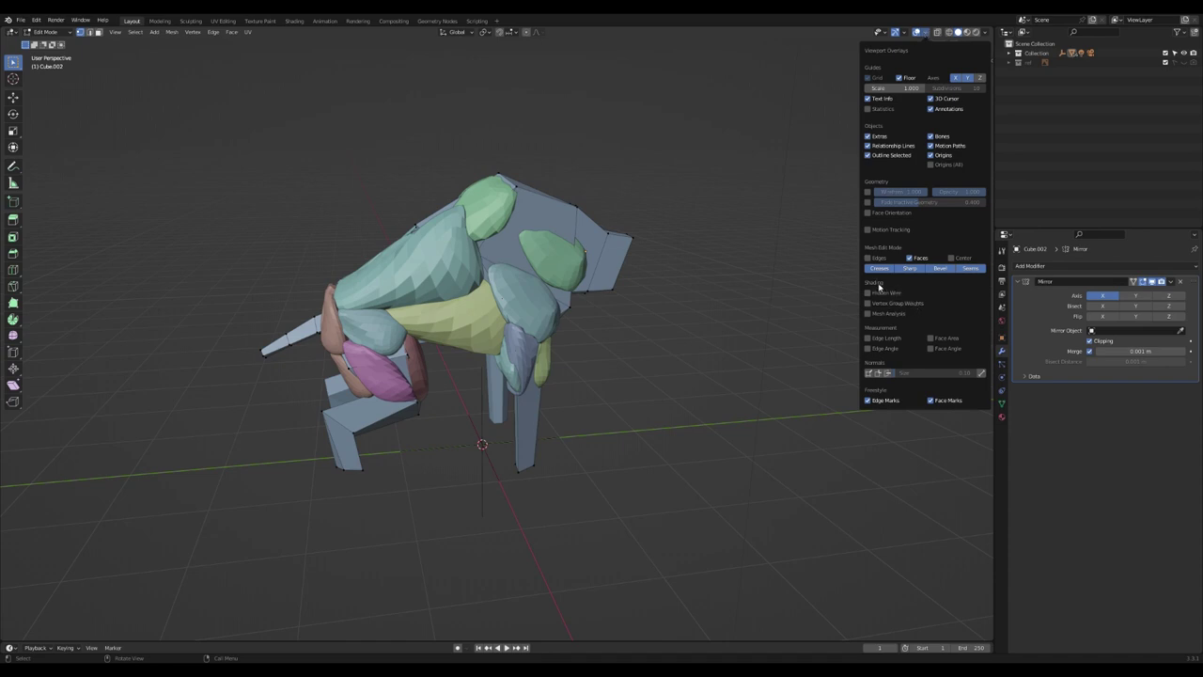
pyautogui.click(868, 214)
pyautogui.moveTo(585, 314); pyautogui.dragTo(489, 332, button='middle')
pyautogui.scroll(10, 478, 347)
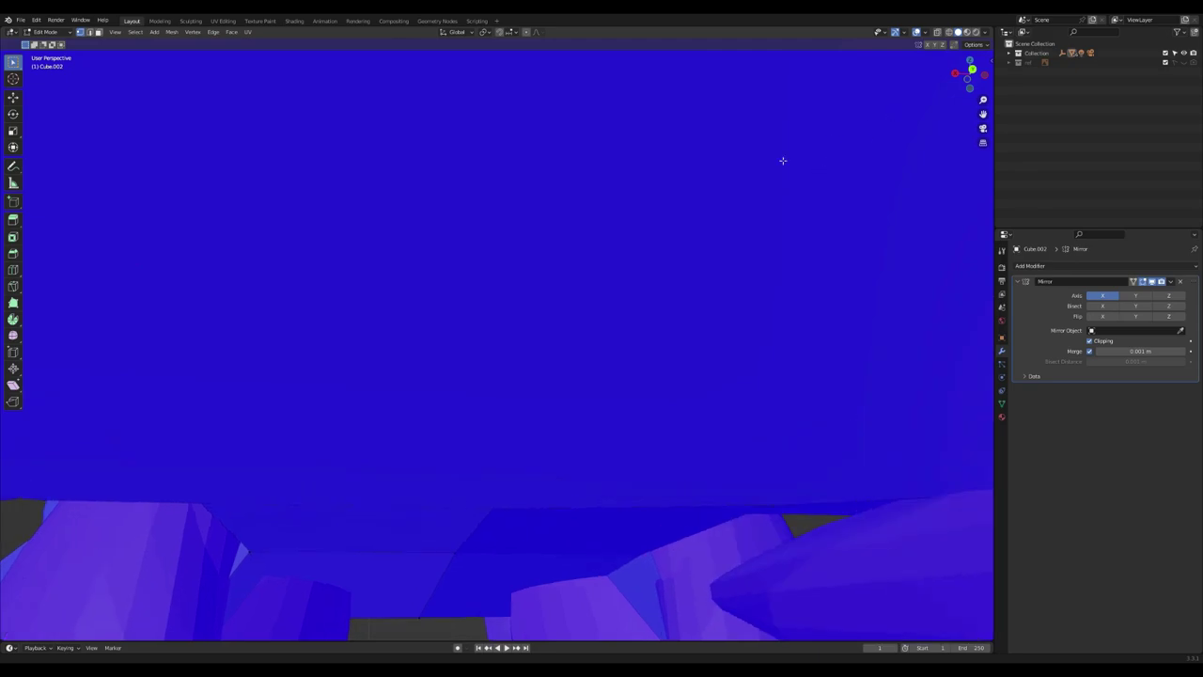
pyautogui.moveTo(782, 159); pyautogui.dragTo(546, 231, button='middle')
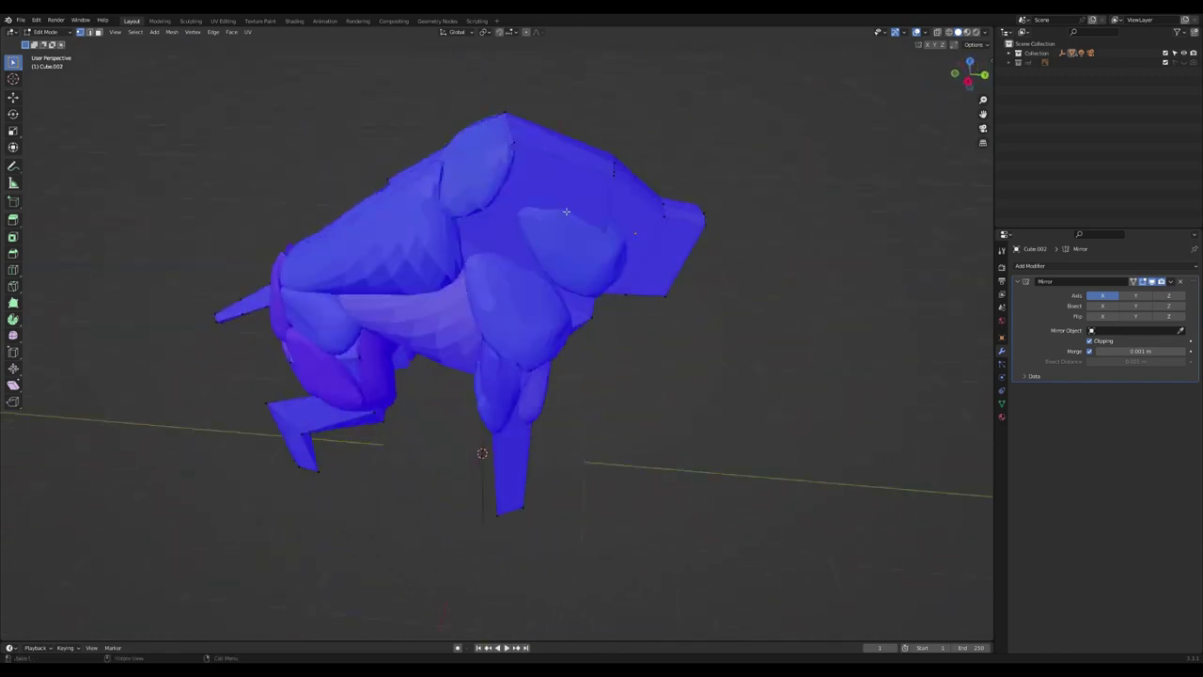
# Step: Select the green cheek muscle on the side of the head and flip the normals of its whole mesh in Edit Mode
pyautogui.press('Tab')
pyautogui.press('Tab')
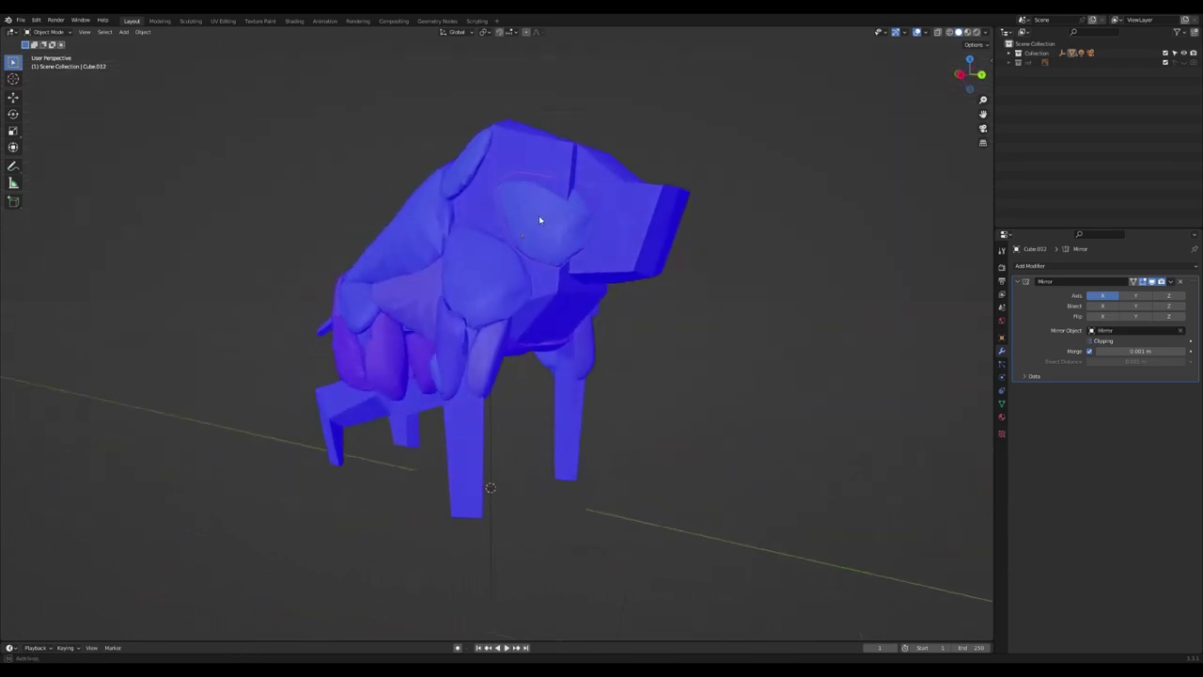
pyautogui.moveTo(540, 220); pyautogui.dragTo(545, 221, button='middle')
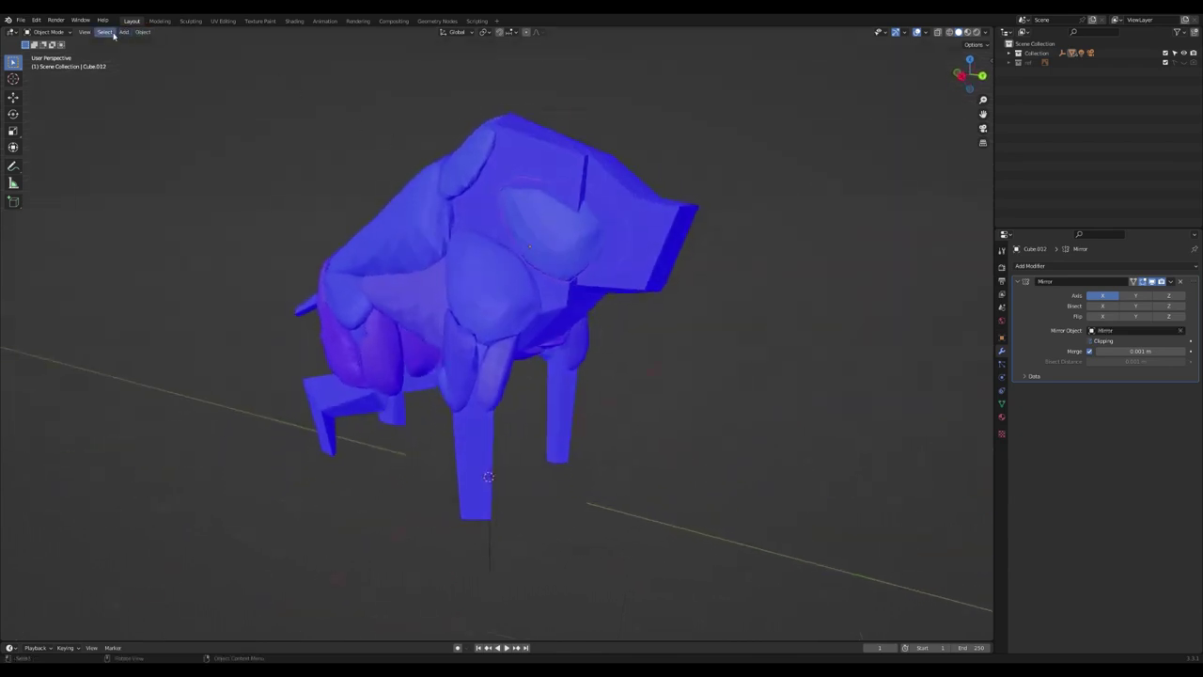
pyautogui.click(141, 33)
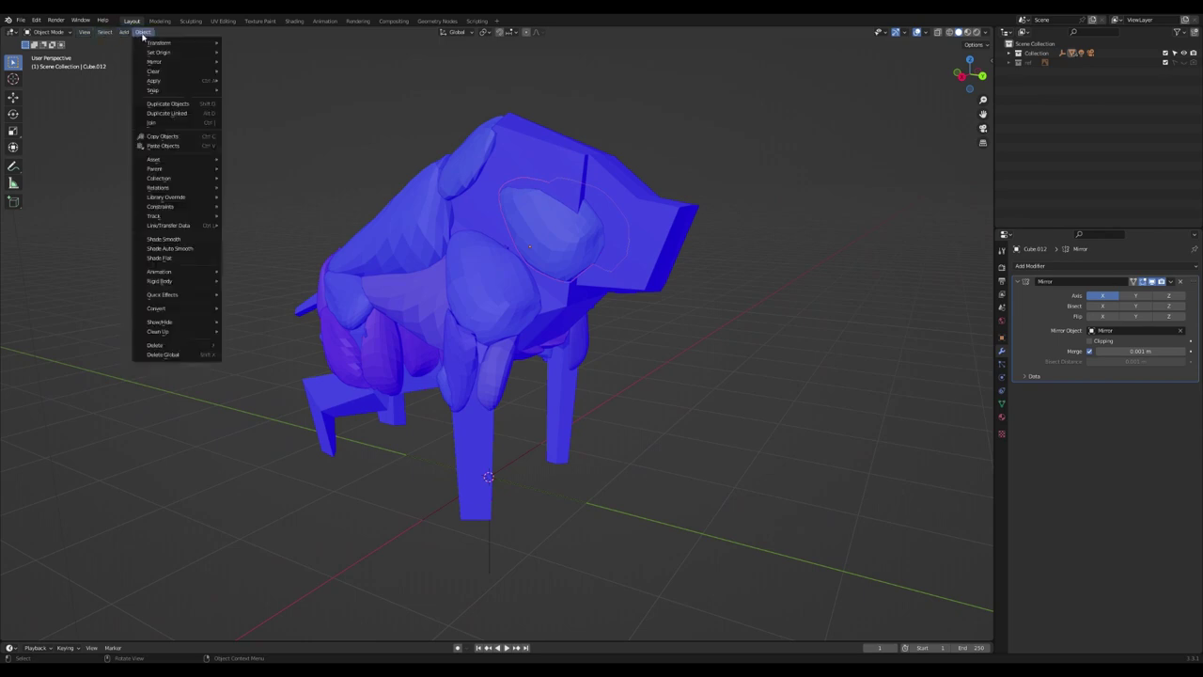
pyautogui.click(141, 33)
pyautogui.press('Tab')
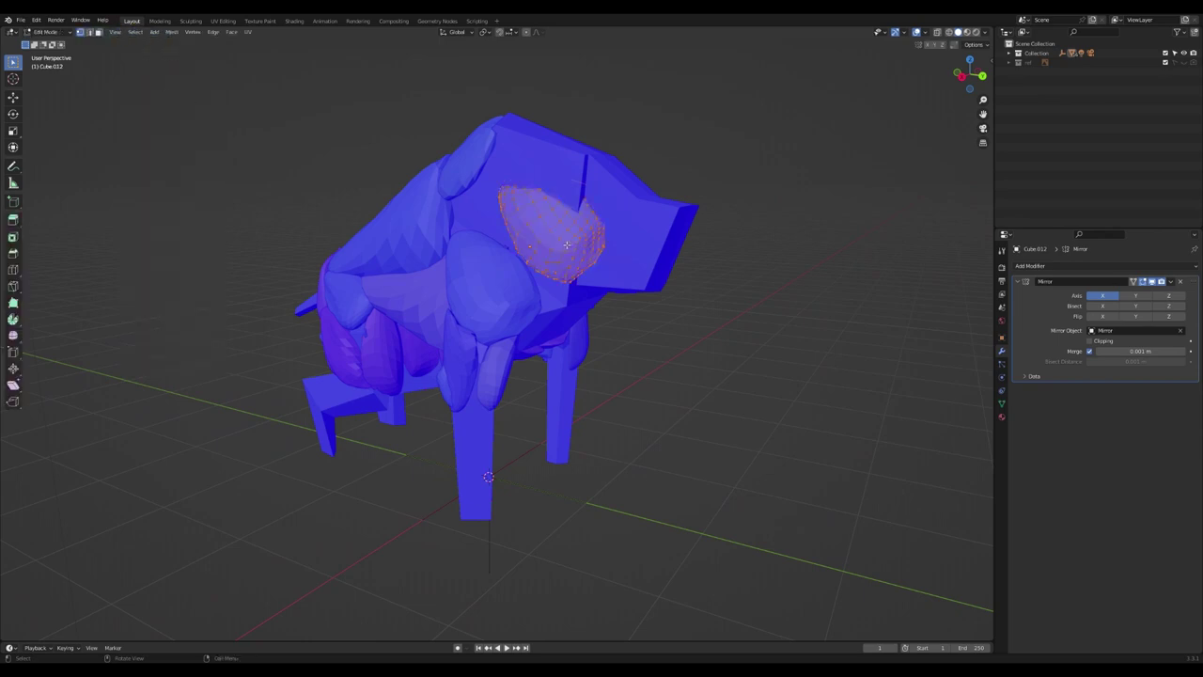
pyautogui.click(178, 33)
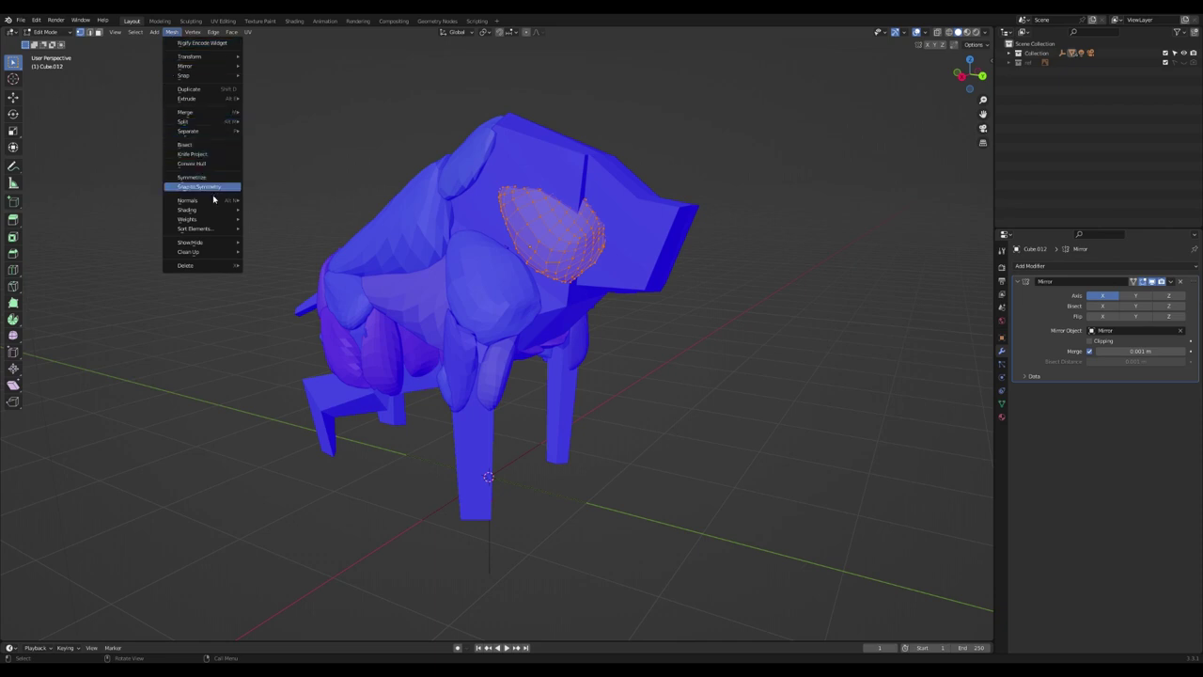
pyautogui.moveTo(225, 200)
pyautogui.click(265, 201)
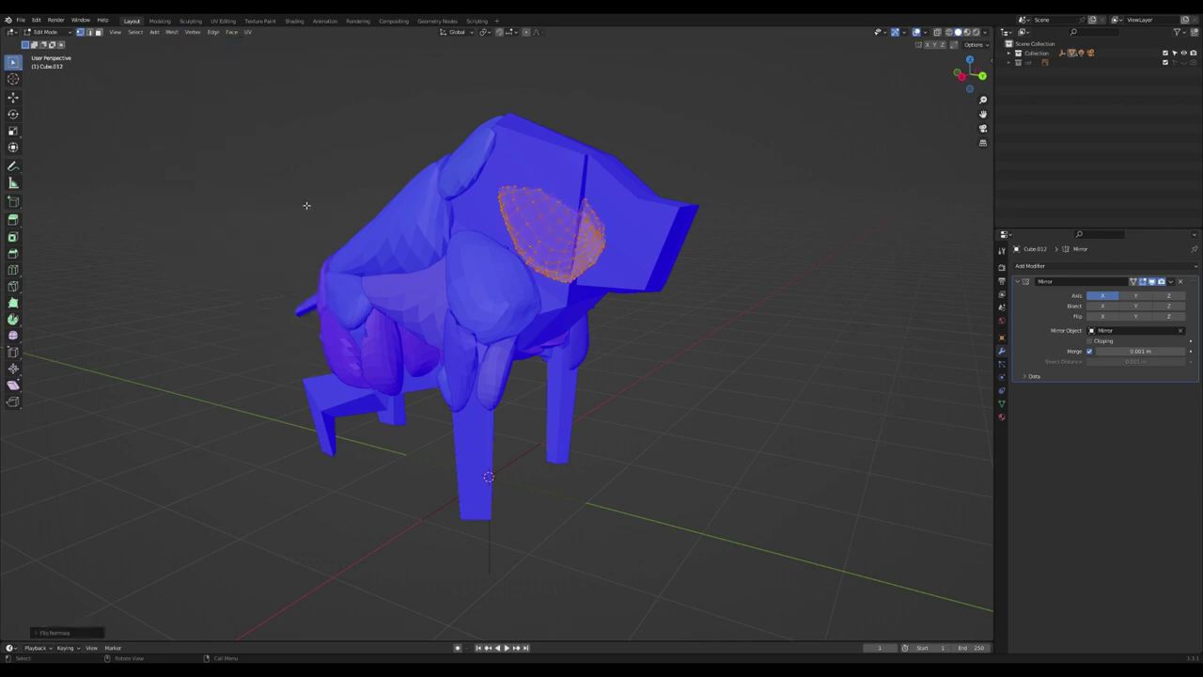
pyautogui.moveTo(306, 205); pyautogui.dragTo(412, 202, button='middle')
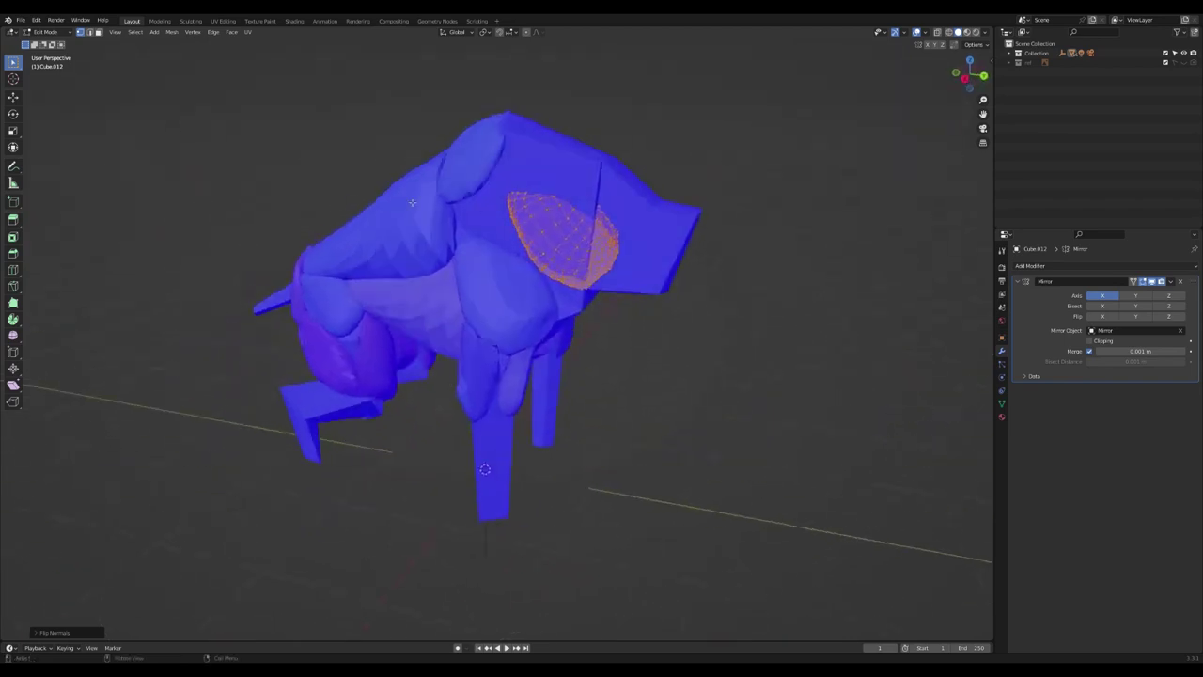
# Step: Flip the cheek muscle's normals back to their original direction and return to Object Mode
pyautogui.click(172, 32)
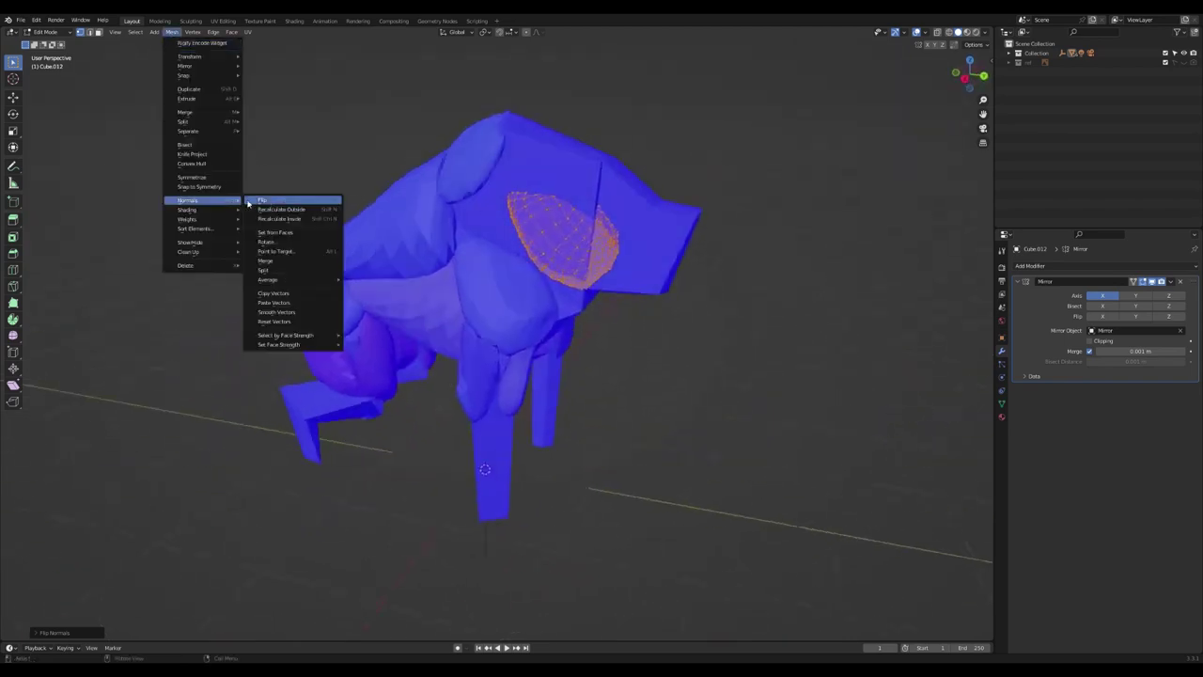
pyautogui.click(270, 202)
pyautogui.moveTo(271, 204); pyautogui.dragTo(665, 245, button='middle')
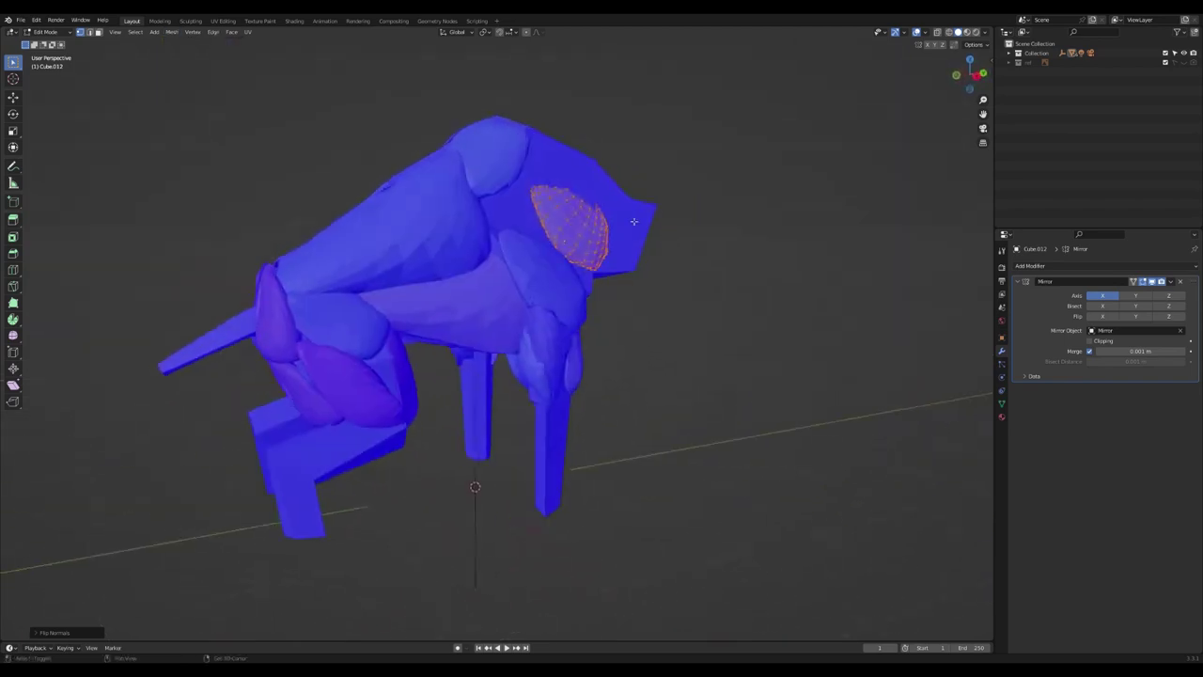
pyautogui.press('Tab')
pyautogui.moveTo(612, 291); pyautogui.dragTo(470, 242, button='middle')
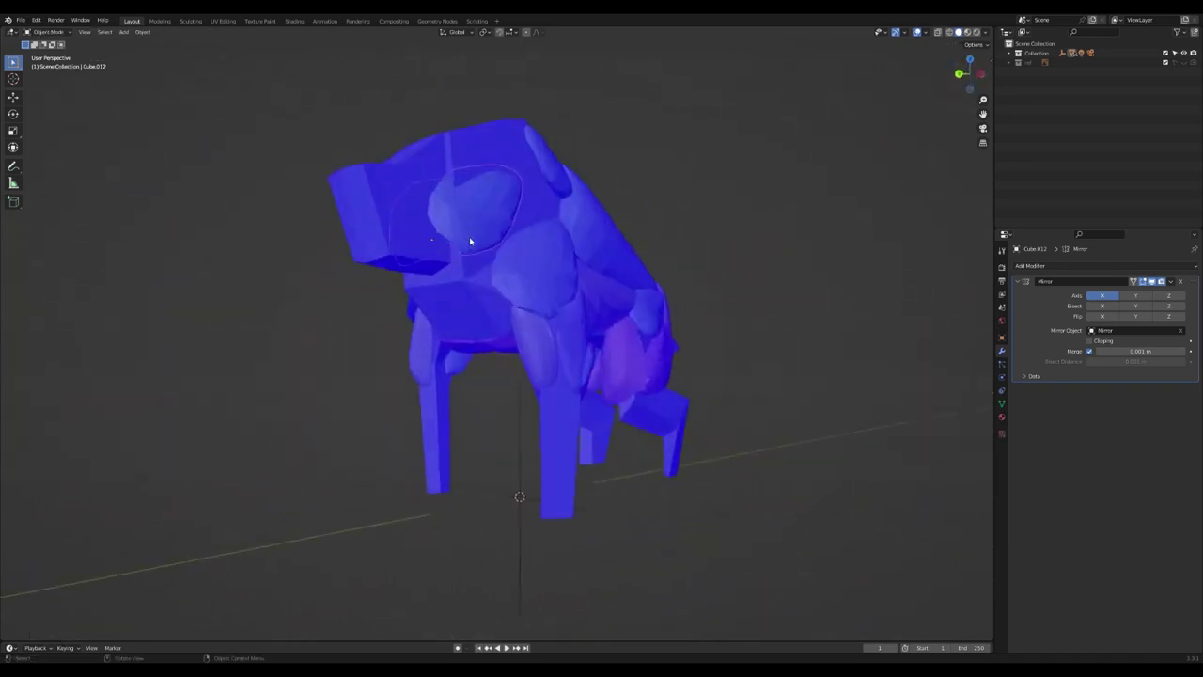
# Step: Turn off the Face Orientation overlay and review the whole creature from the side and front
pyautogui.click(927, 33)
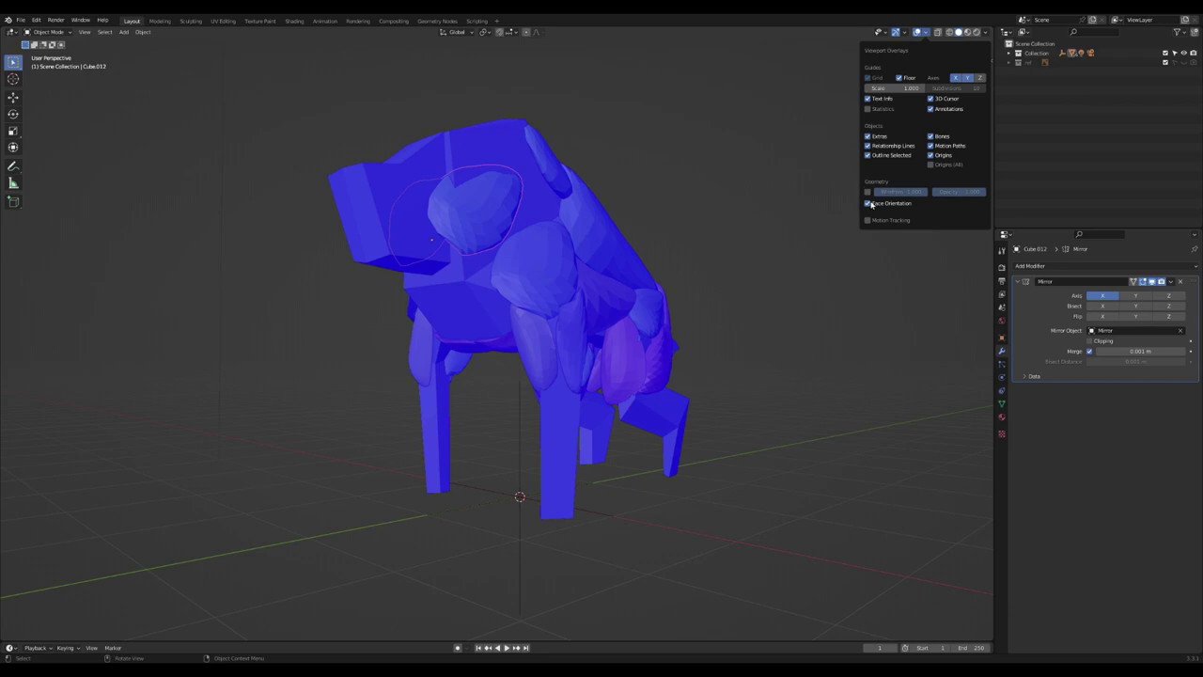
pyautogui.click(869, 203)
pyautogui.moveTo(611, 240); pyautogui.dragTo(337, 343, button='middle')
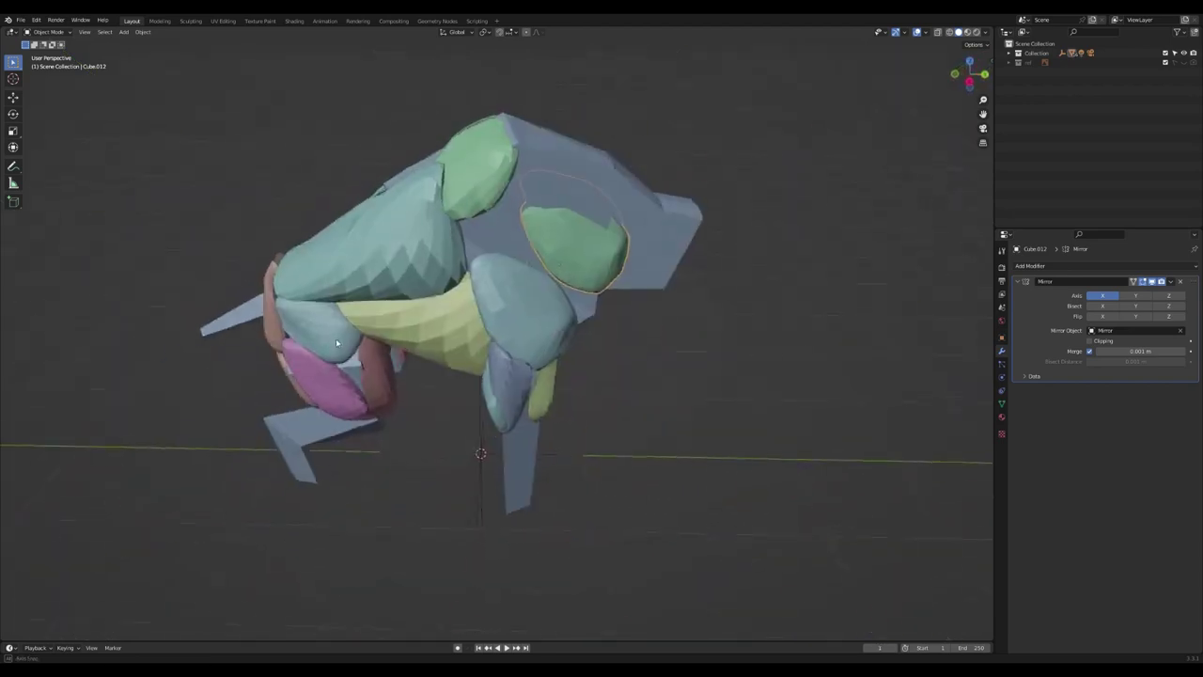
pyautogui.scroll(-5, 336, 343)
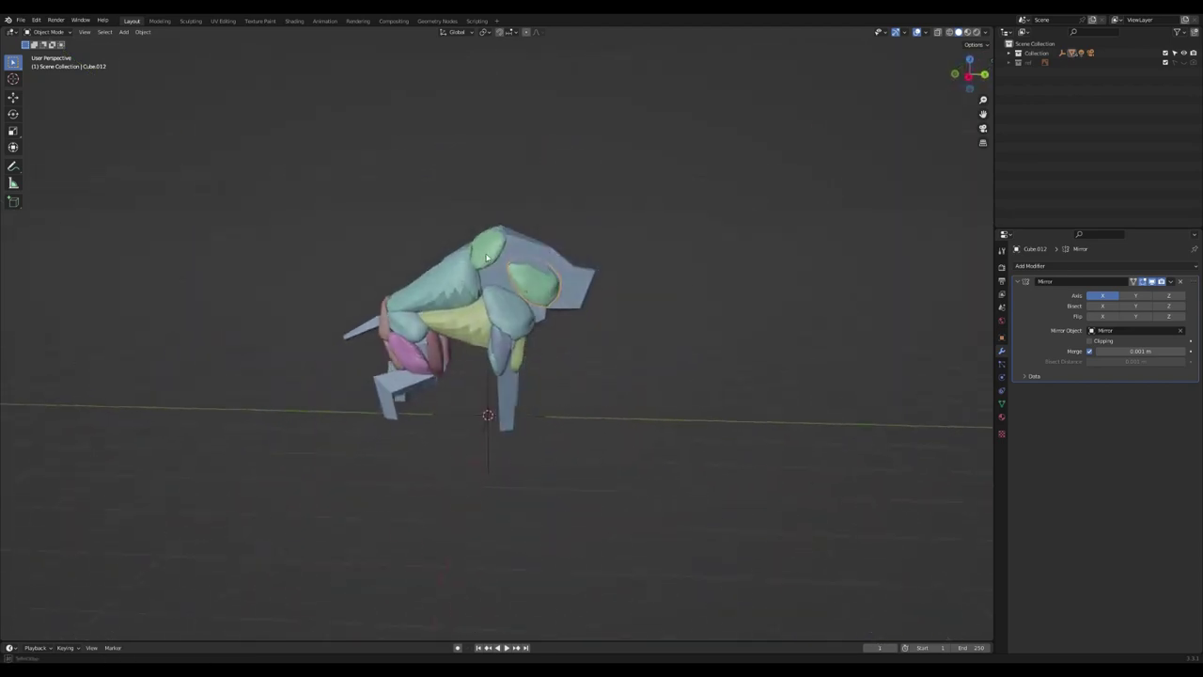
pyautogui.moveTo(515, 250); pyautogui.dragTo(809, 244, button='middle')
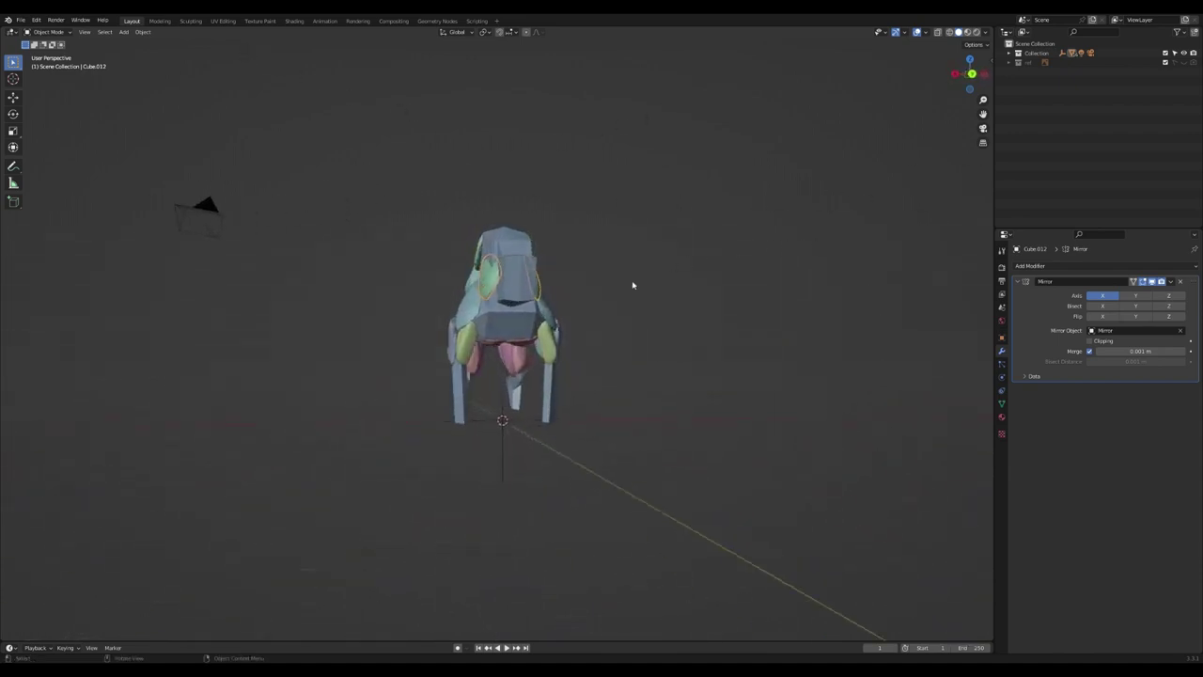